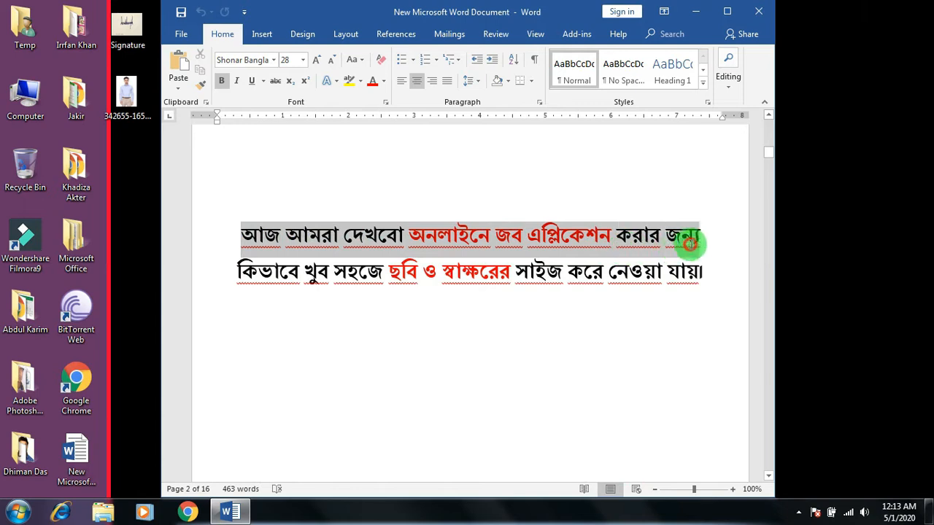
Read the document's introduction and the photo and signature dimensions and file sizes required for online job applications.
click(359, 274)
drag(359, 273, 703, 281)
scroll(388, 308, down, 15)
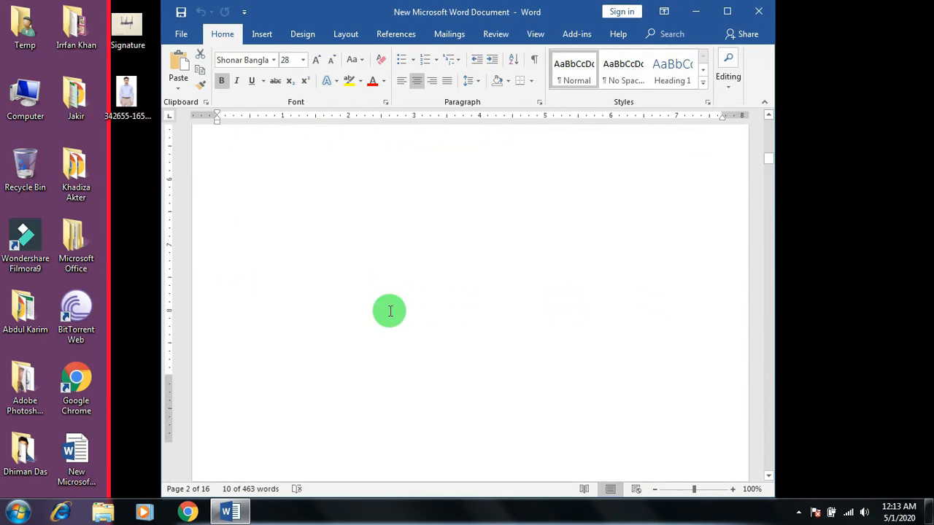
scroll(390, 311, down, 1)
drag(238, 262, 250, 303)
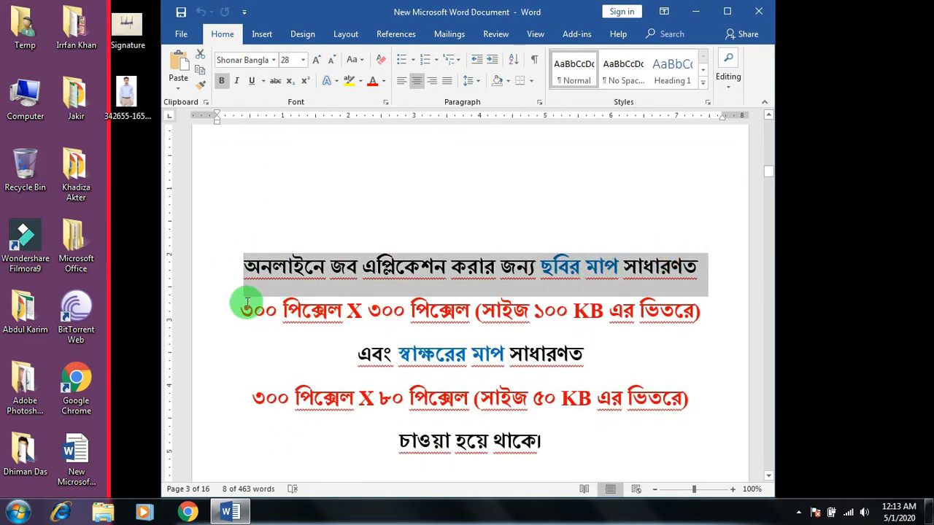
drag(324, 310, 697, 311)
drag(399, 355, 583, 357)
drag(255, 400, 407, 397)
drag(545, 402, 686, 394)
Read the document's notes on needing Adobe Photoshop and on when the Photoshop 7.0 installation can be skipped.
scroll(423, 419, down, 15)
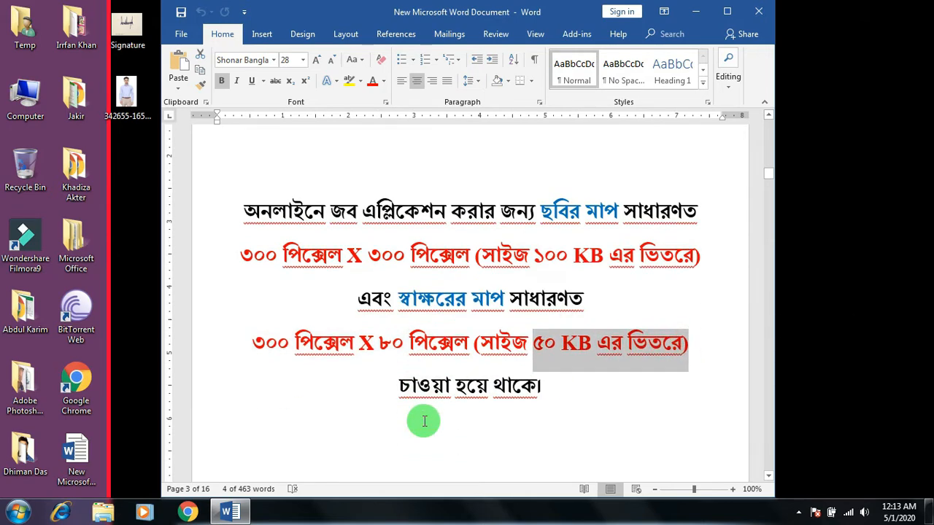
scroll(381, 341, down, 4)
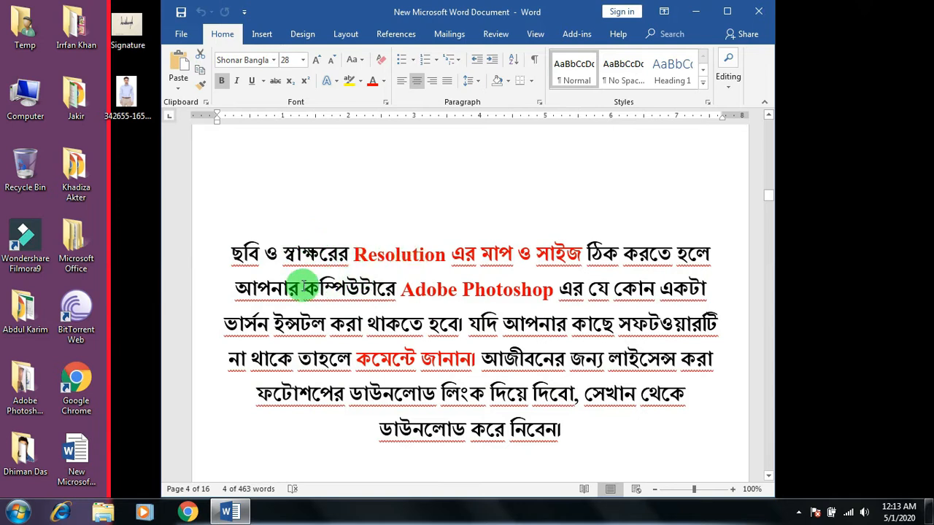
drag(400, 289, 696, 288)
drag(224, 322, 283, 323)
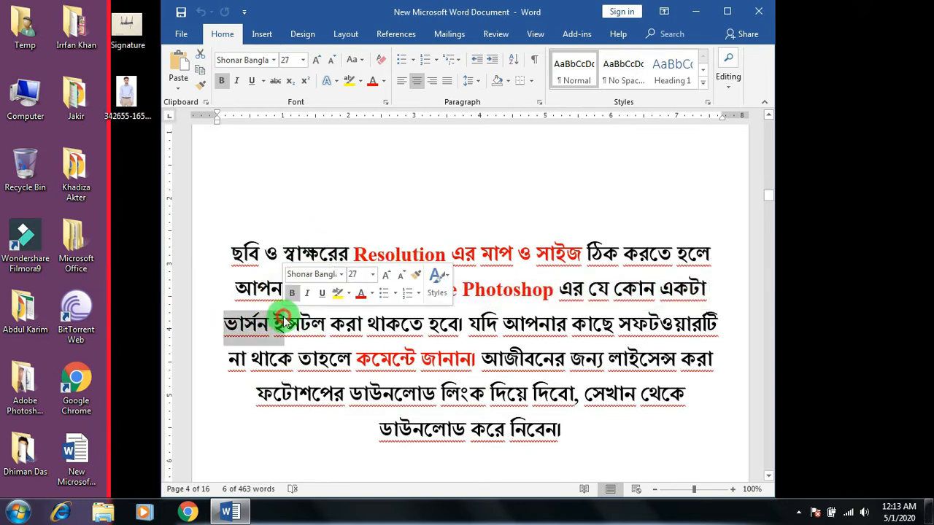
drag(469, 325, 719, 324)
drag(235, 360, 610, 419)
scroll(612, 416, down, 10)
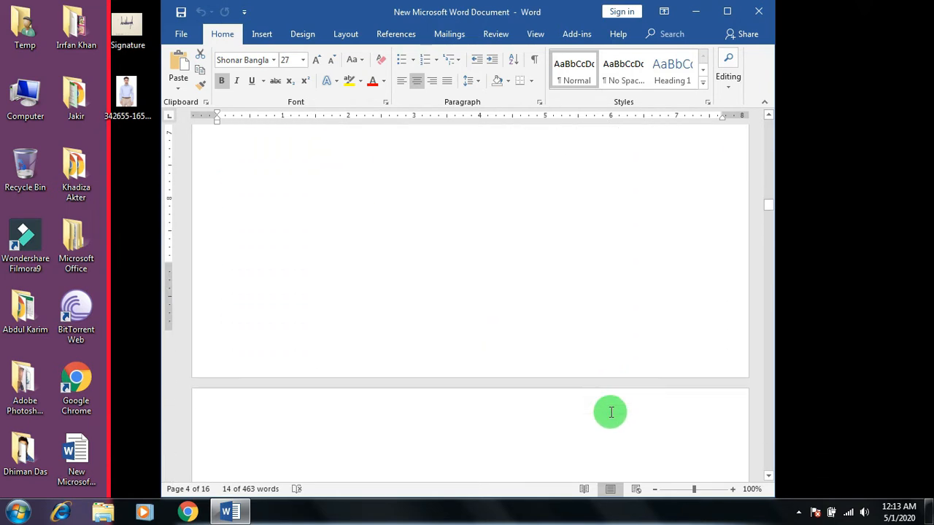
scroll(610, 412, down, 5)
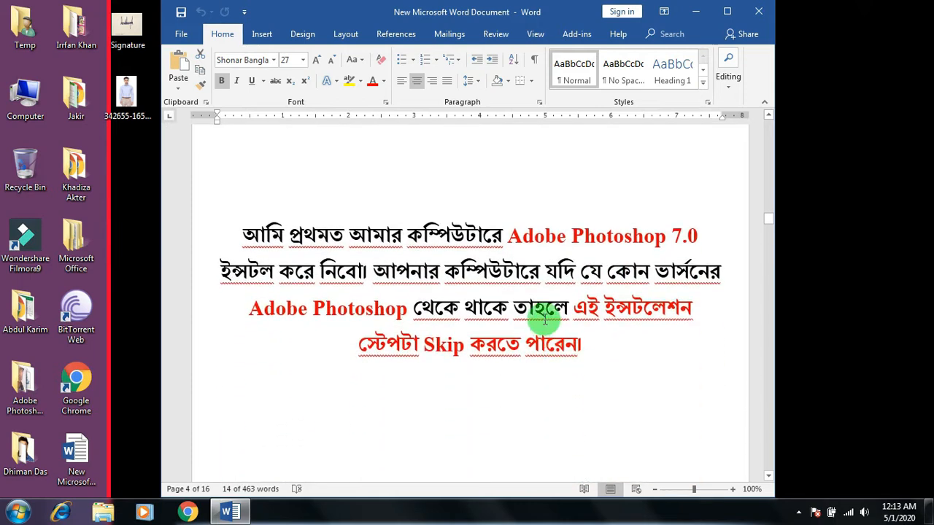
drag(509, 236, 357, 271)
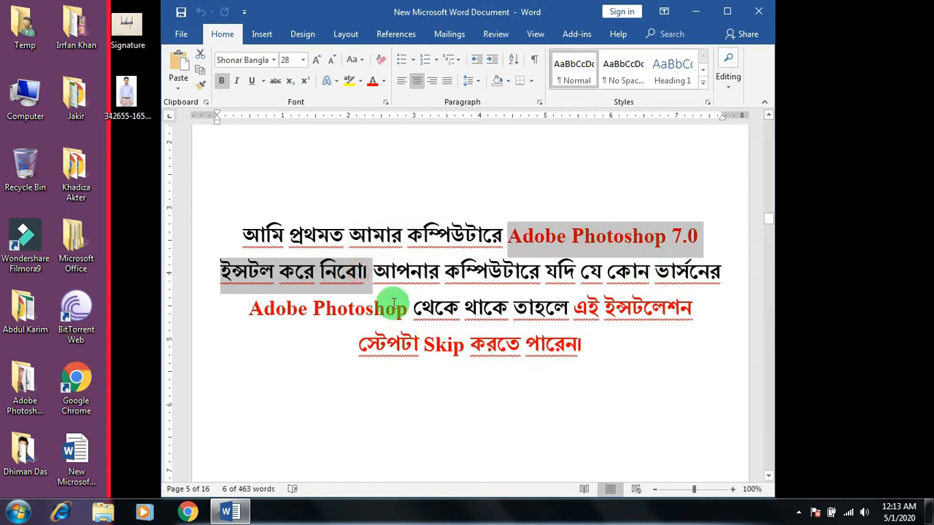
drag(373, 271, 584, 349)
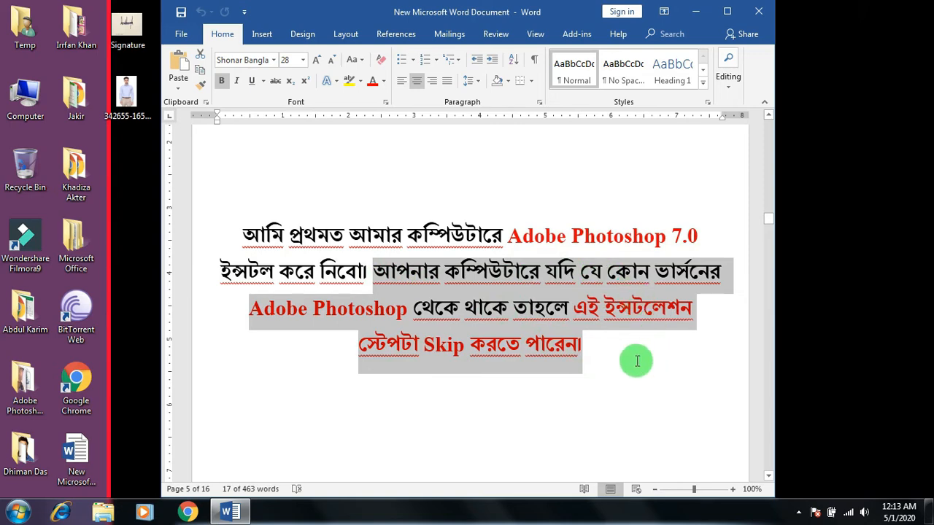
scroll(626, 364, down, 1)
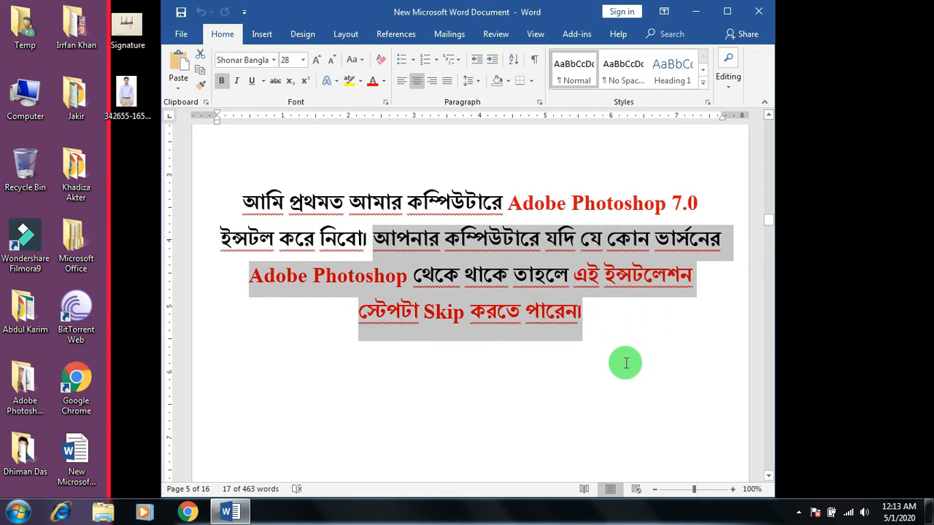
Open the Adobe Photoshop 7.0 folder on the desktop and launch its Setup application.
click(230, 511)
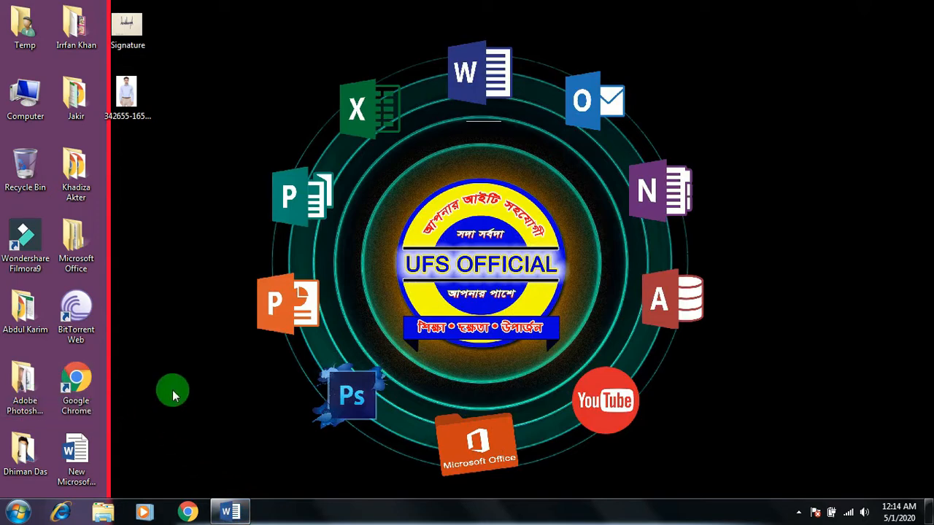
right_click(40, 390)
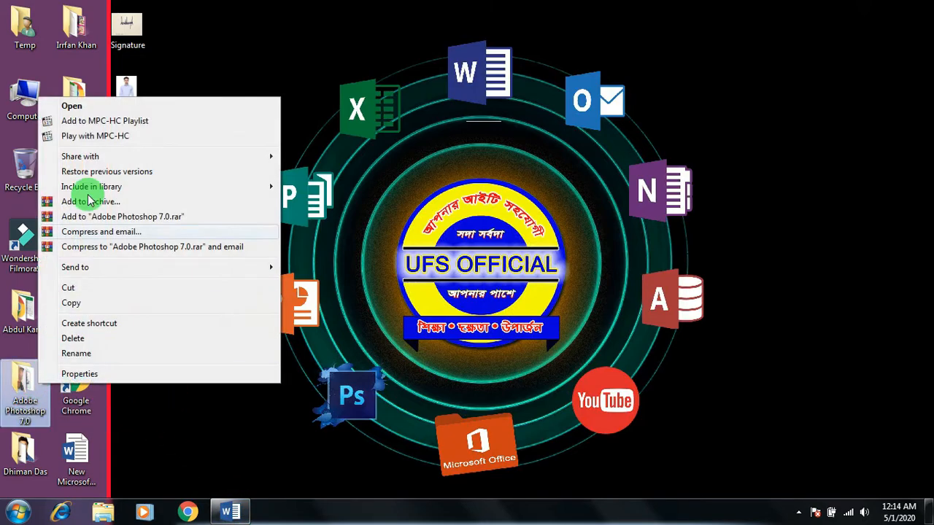
click(88, 107)
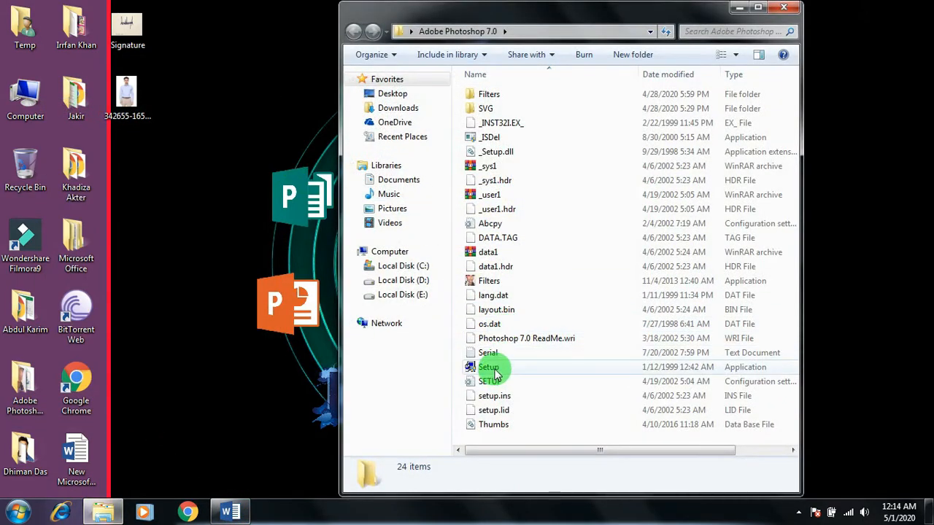
click(493, 370)
right_click(494, 370)
click(529, 108)
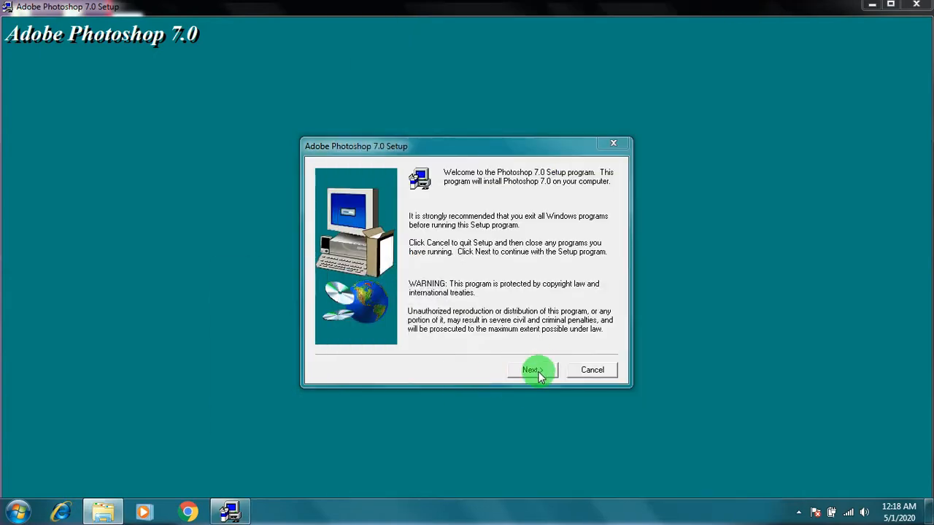
Proceed through the Photoshop 7.0 setup welcome and accept the software license agreement.
click(531, 370)
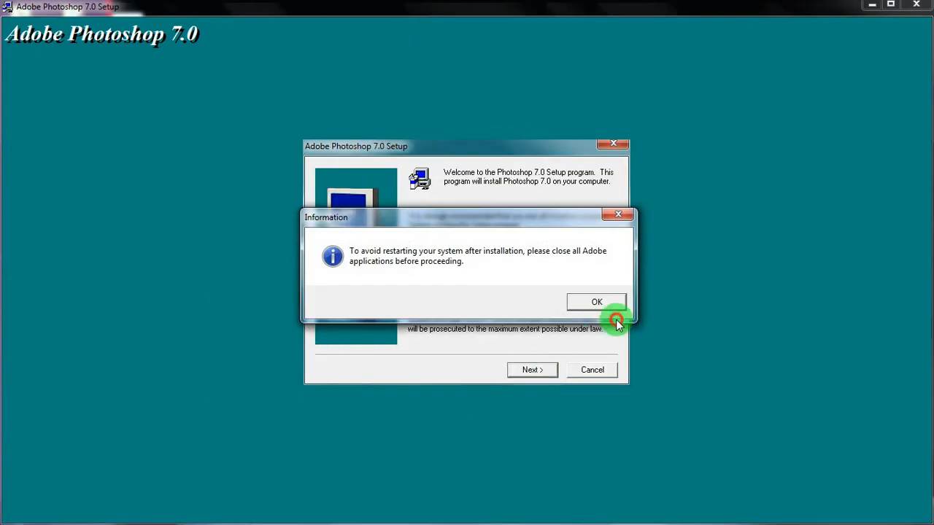
click(599, 305)
click(530, 369)
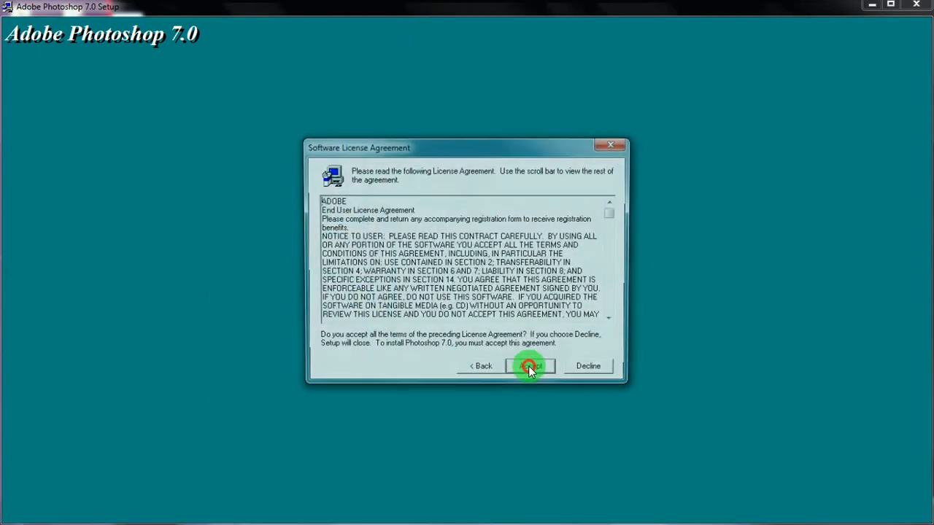
click(532, 370)
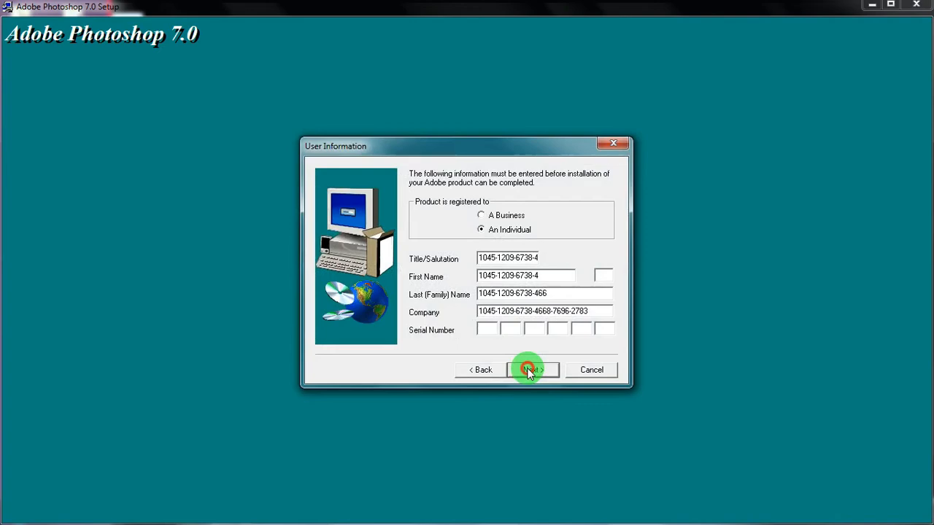
Open the Serial text file in the Adobe Photoshop 7.0 folder and copy the serial number.
click(875, 7)
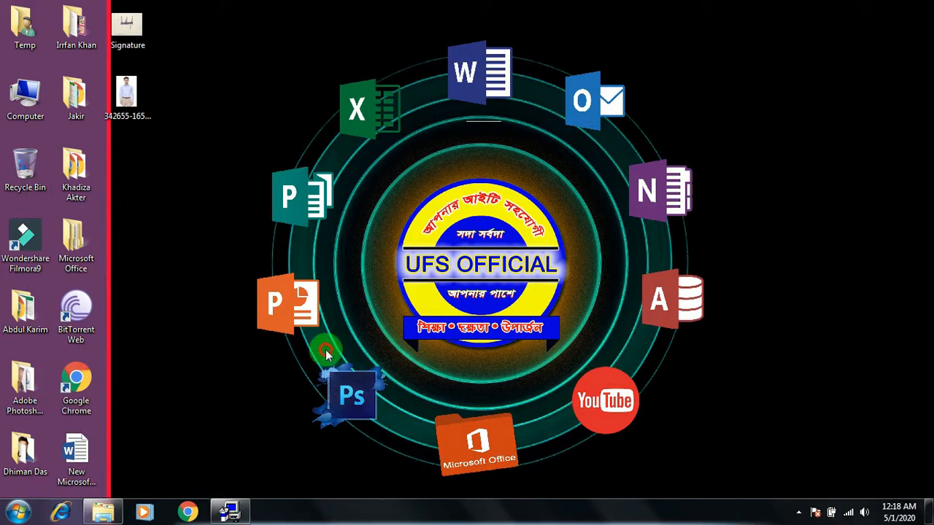
click(109, 510)
click(488, 354)
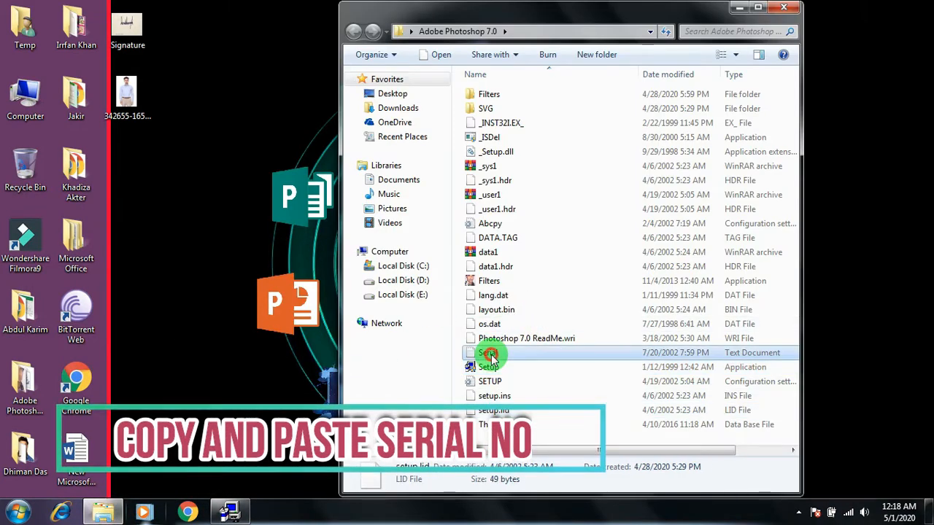
right_click(490, 356)
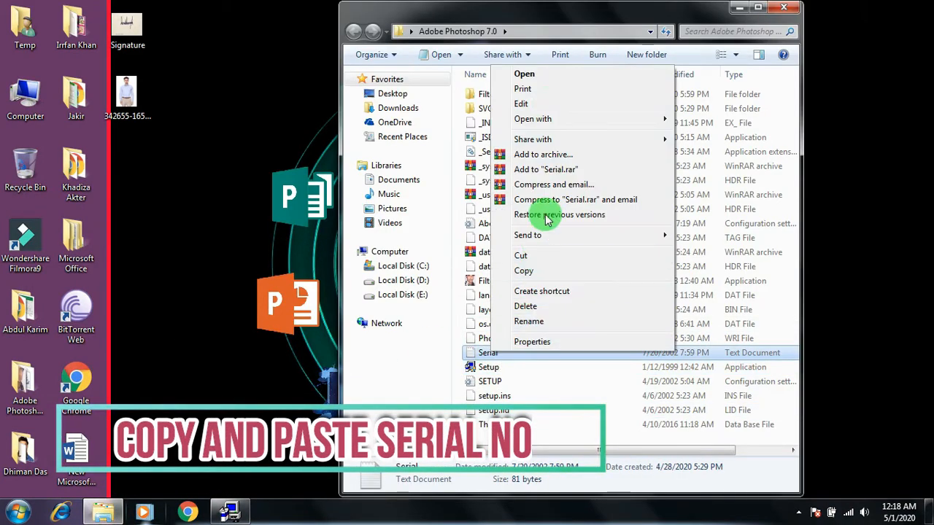
click(532, 73)
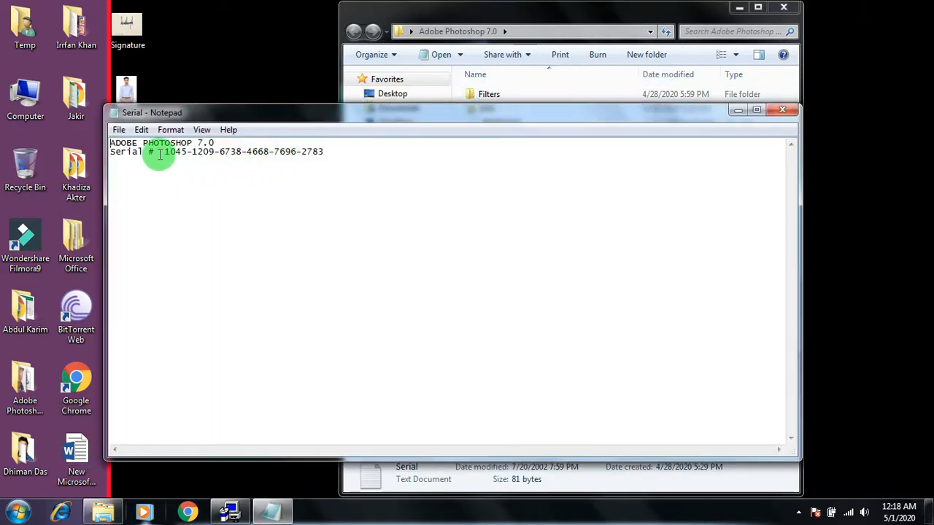
drag(166, 155, 315, 153)
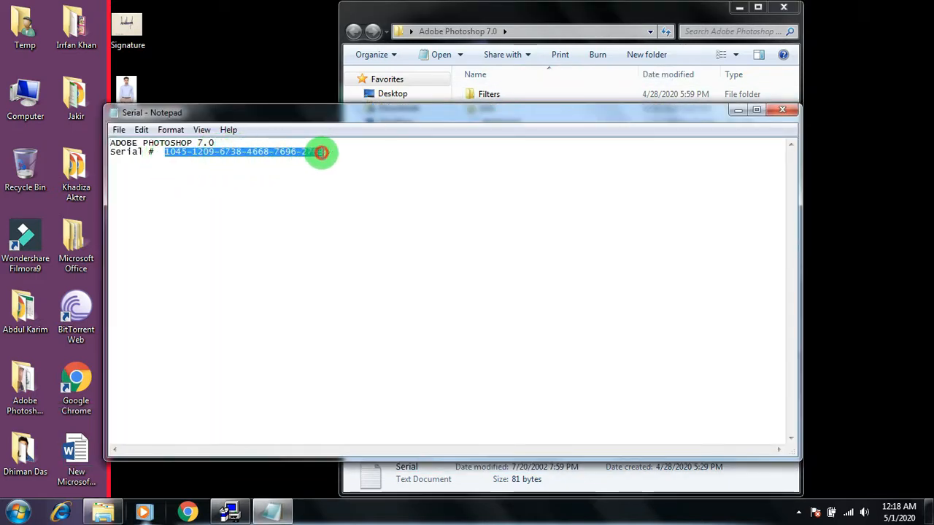
right_click(313, 152)
click(344, 194)
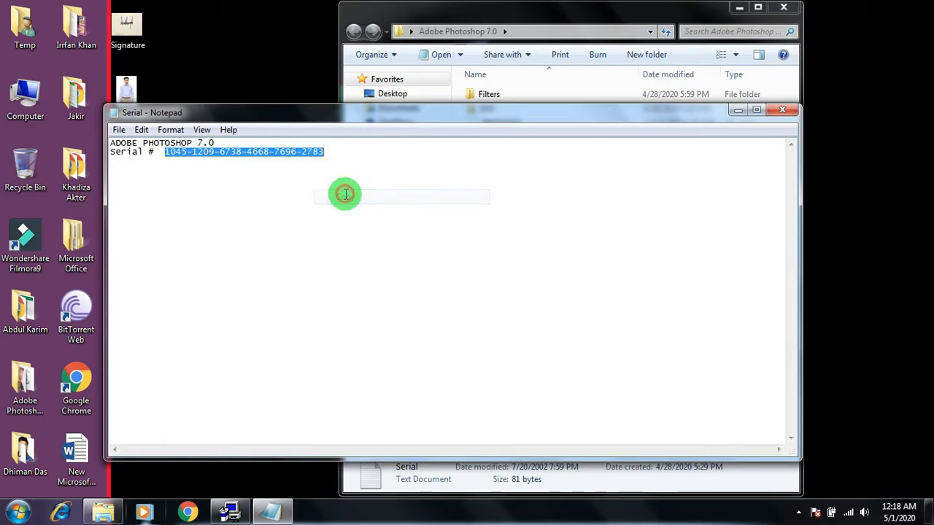
Paste the copied serial number into the setup's Serial Number field and confirm the registration information.
click(234, 511)
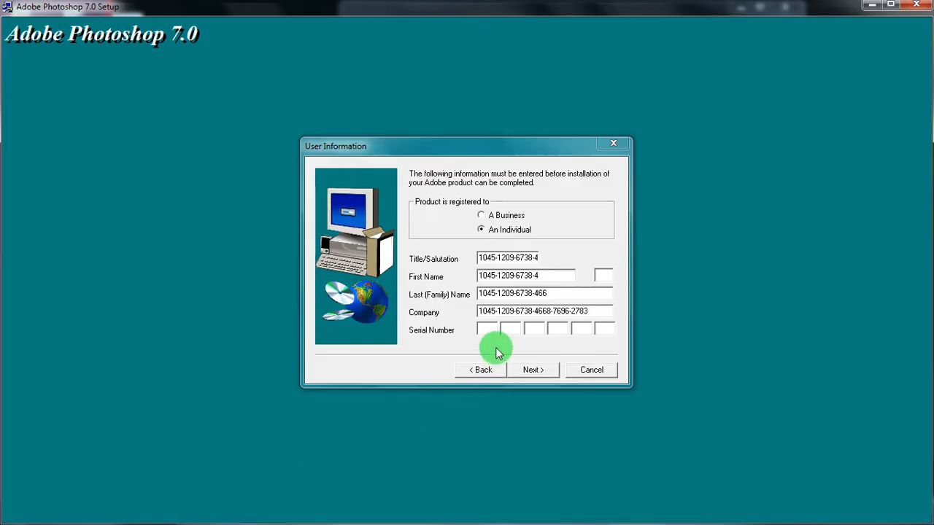
right_click(485, 329)
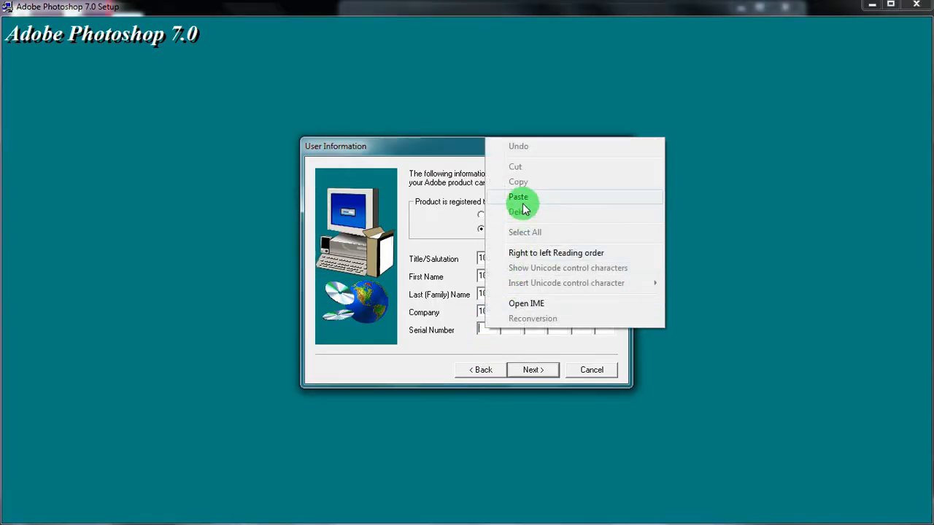
click(521, 202)
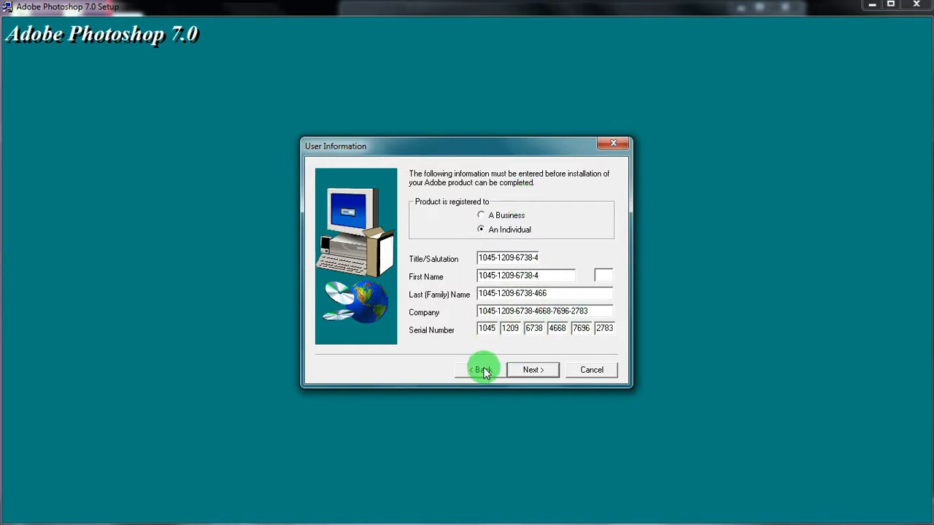
click(533, 370)
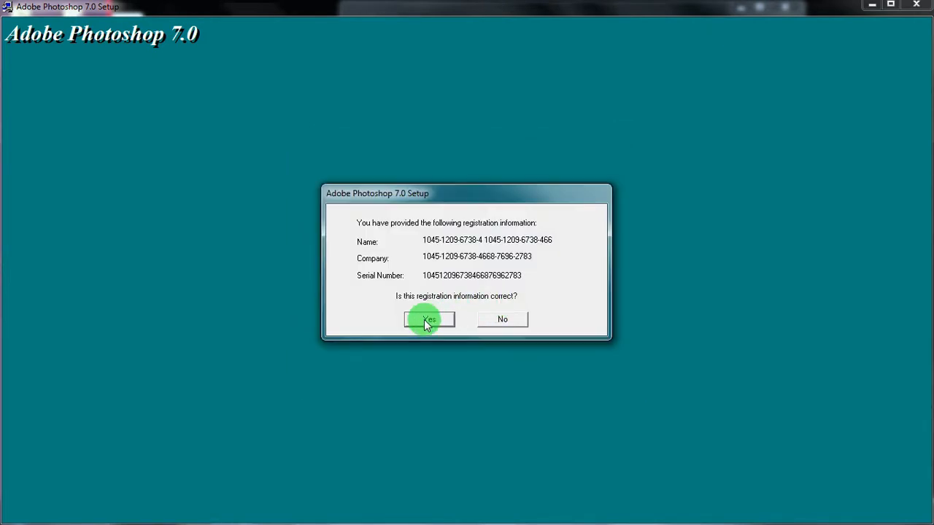
click(428, 321)
Install Photoshop 7.0 with the Typical setup type in the default destination folder.
click(527, 369)
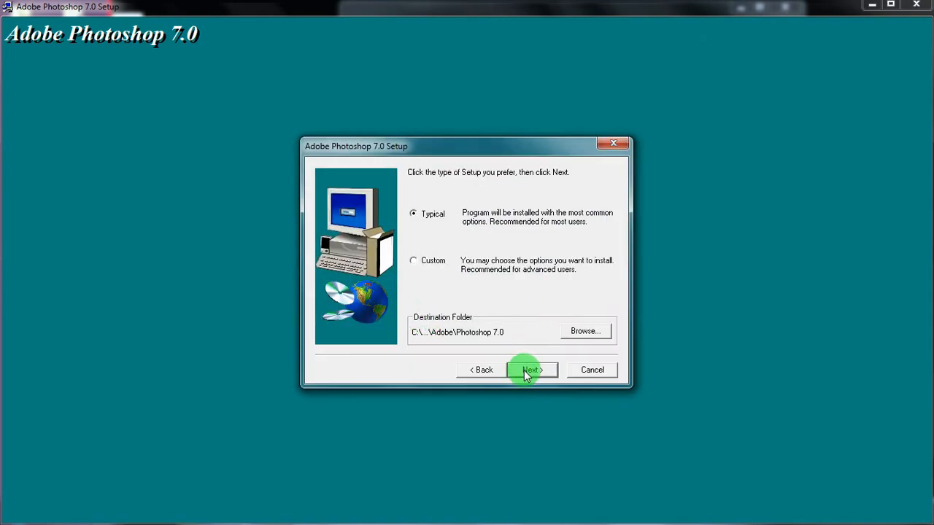
click(532, 370)
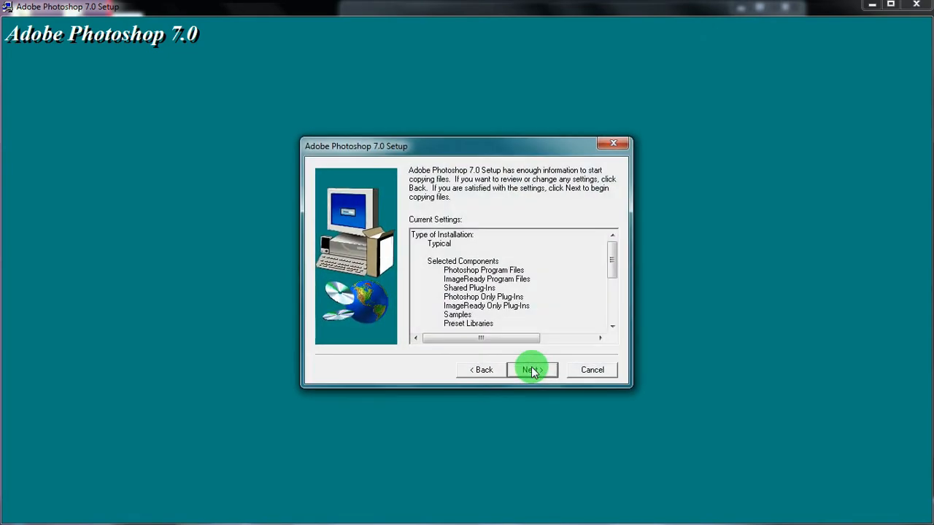
click(531, 370)
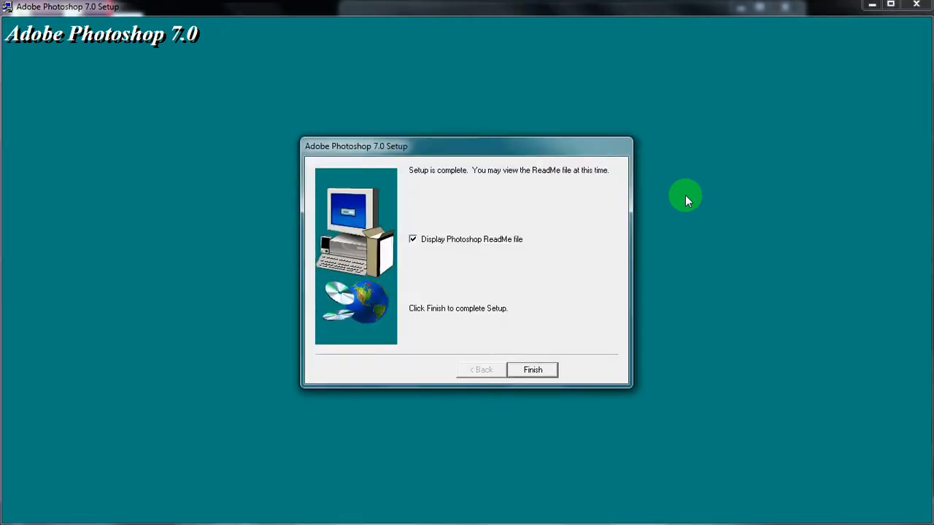
Finish the Photoshop 7.0 setup and close the Serial text file and the installer folder.
click(540, 370)
click(539, 303)
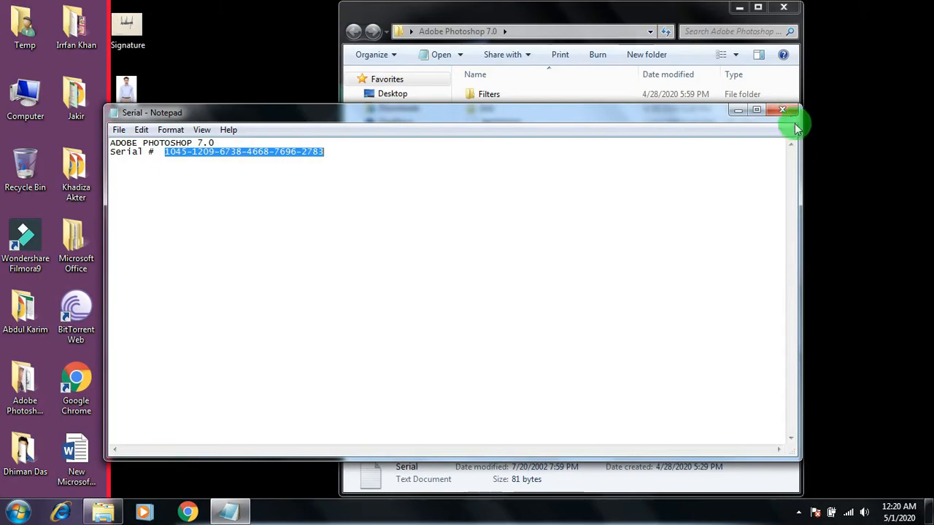
click(786, 112)
click(783, 7)
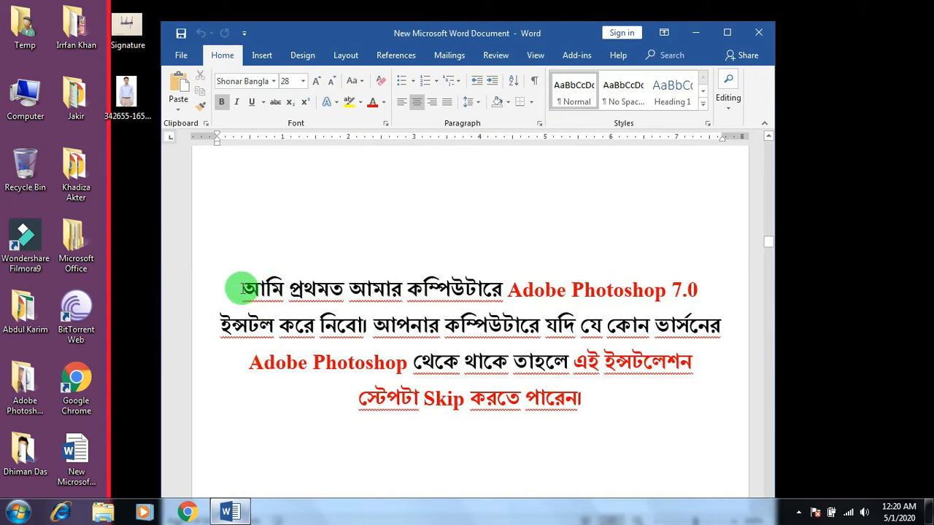
Read the document's first instruction on opening Adobe Photoshop and loading the photo and signature into it.
scroll(244, 306, down, 10)
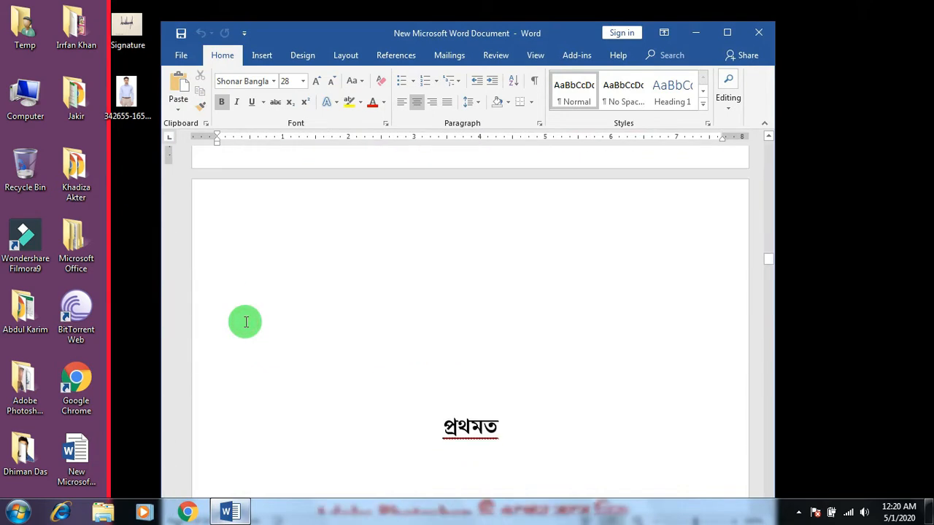
scroll(314, 321, up, 1)
drag(314, 314, 635, 312)
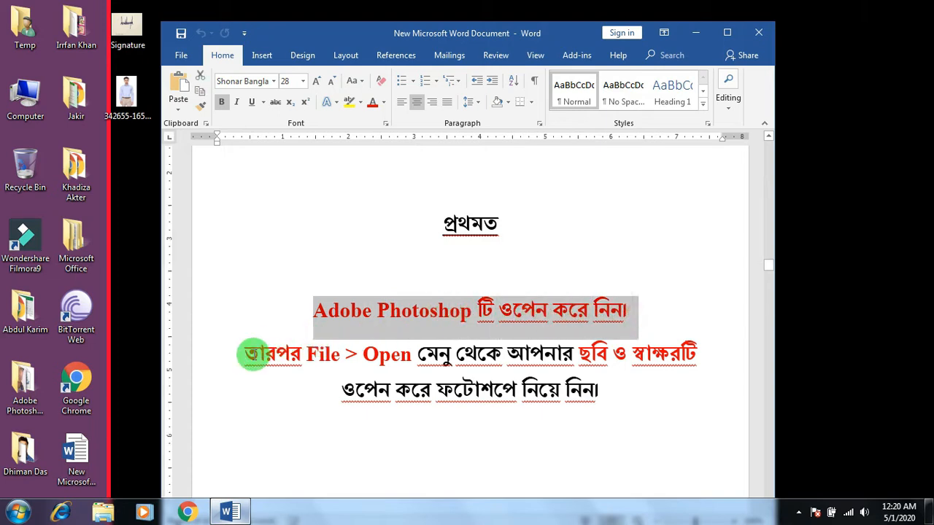
drag(245, 356, 601, 392)
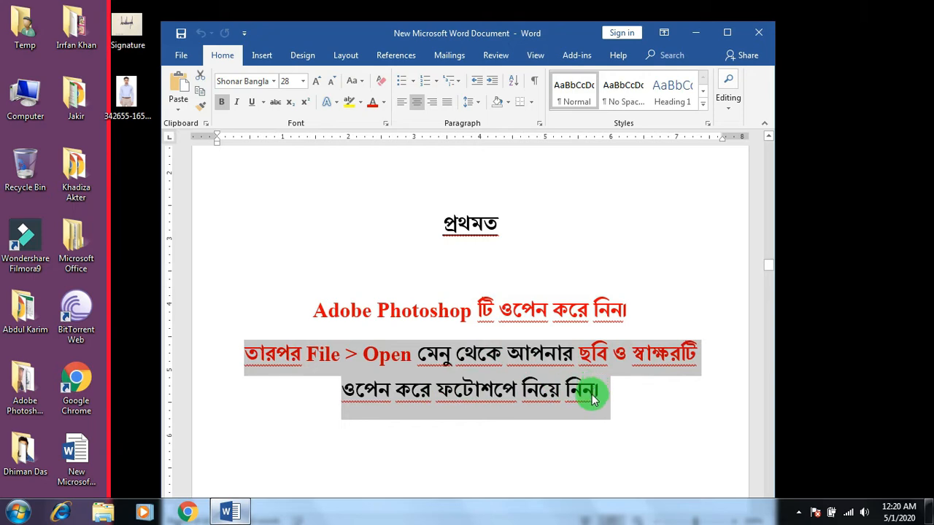
click(584, 404)
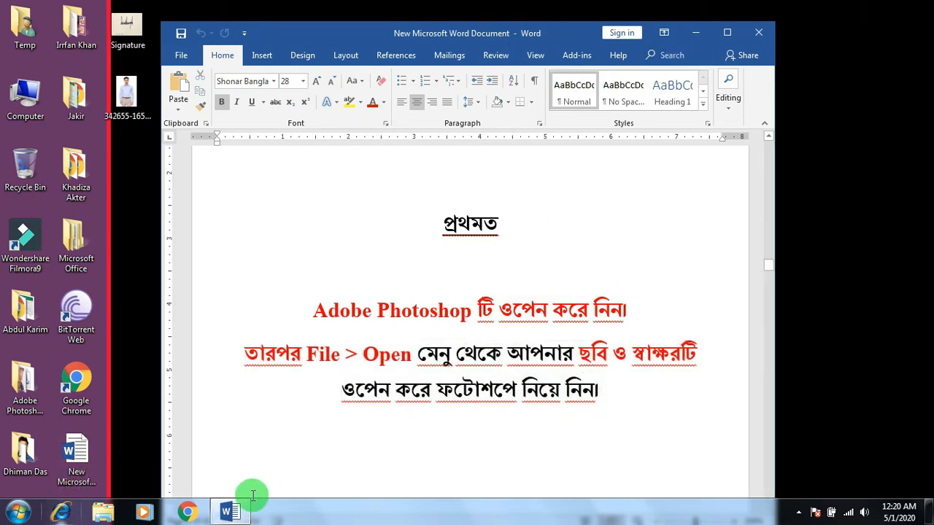
click(232, 513)
mouse_move(128, 175)
mouse_down()
mouse_move(139, 121)
mouse_move(130, 87)
mouse_move(135, 27)
mouse_up()
click(203, 110)
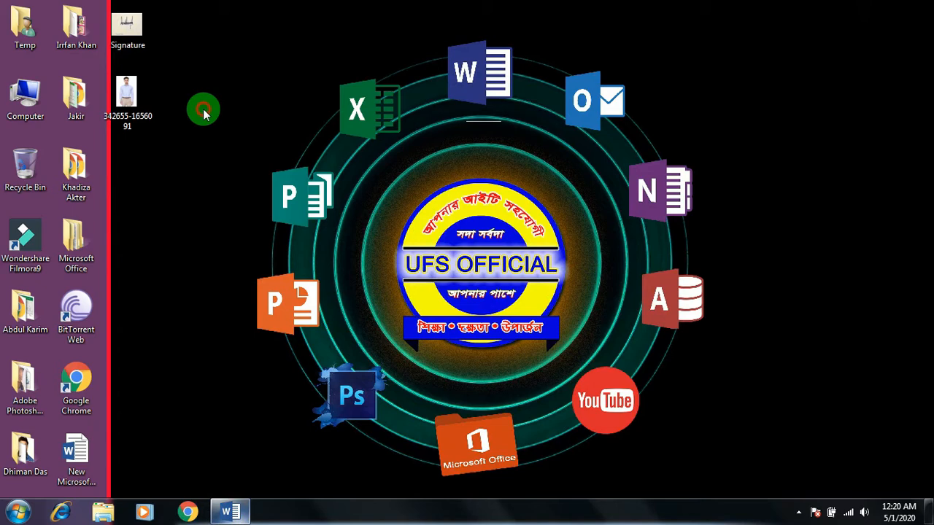
Launch Adobe Photoshop 7.0, dismiss the scratch volume notice and maximize the program window.
click(16, 512)
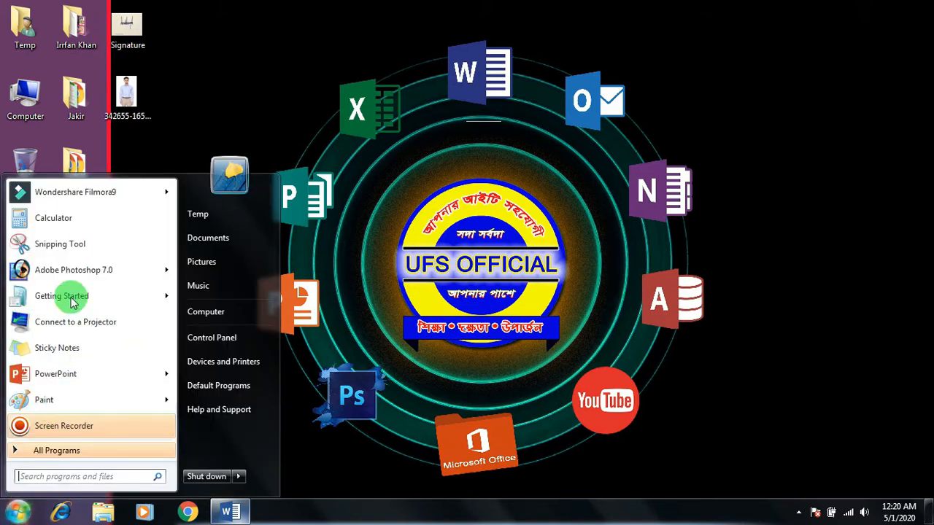
mouse_move(76, 270)
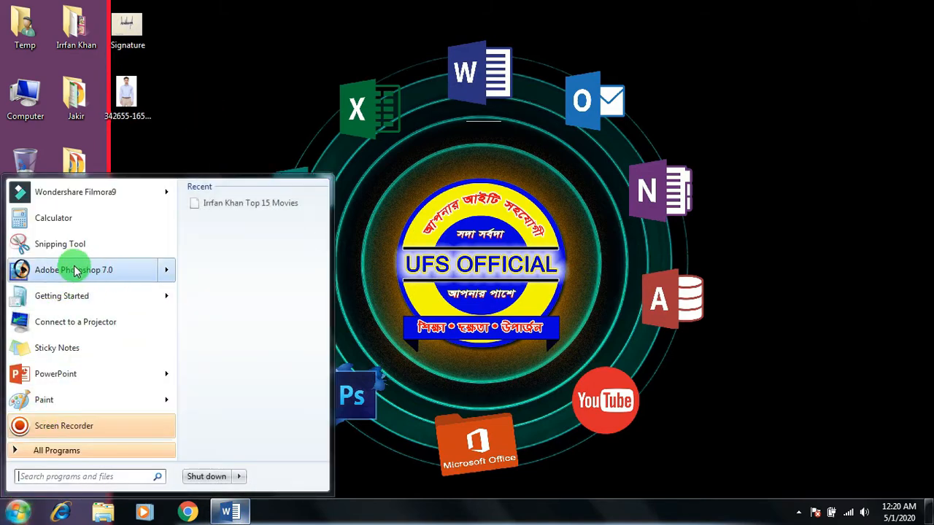
click(75, 270)
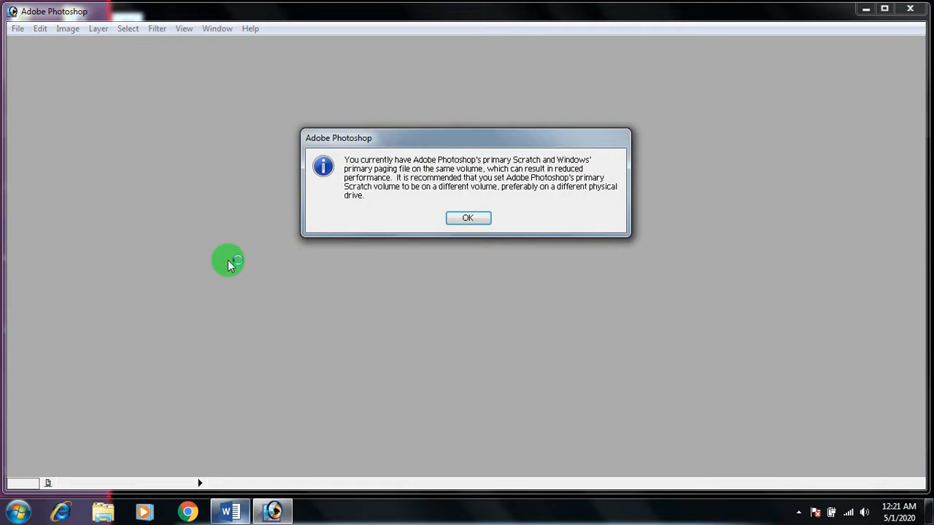
click(458, 222)
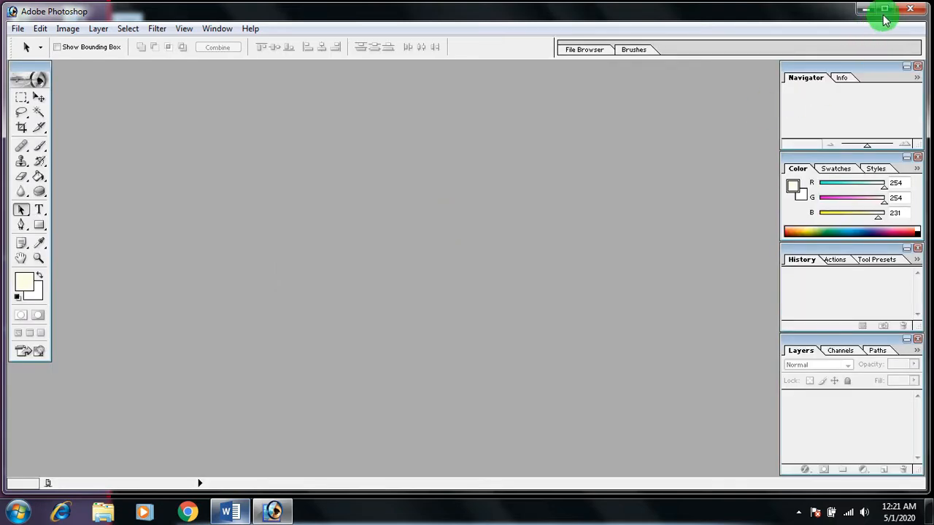
click(883, 14)
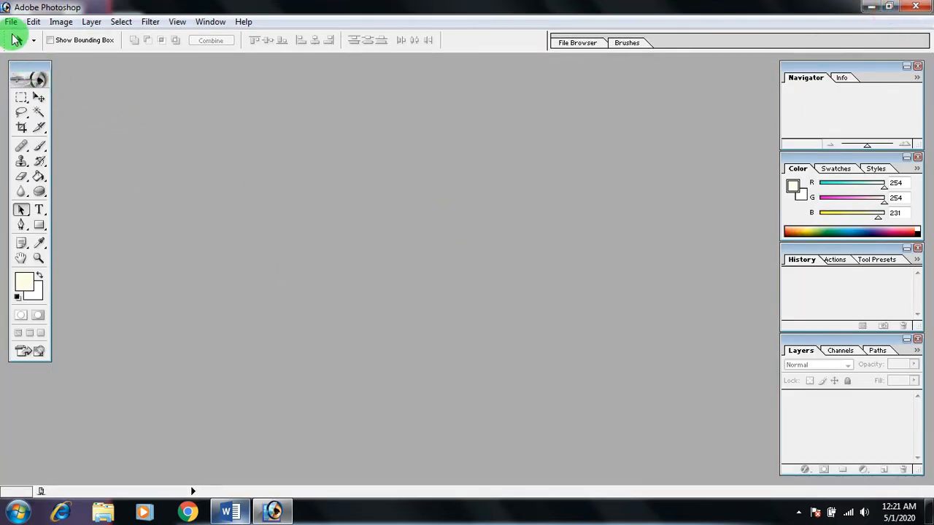
Open the images 342655-1656091.jpg and Signature.jpg together from the Desktop folder.
click(13, 22)
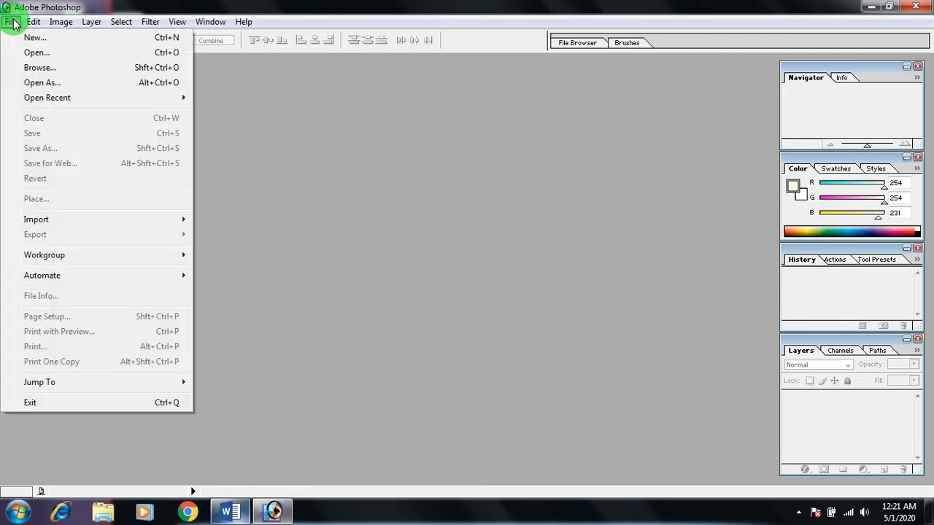
click(35, 53)
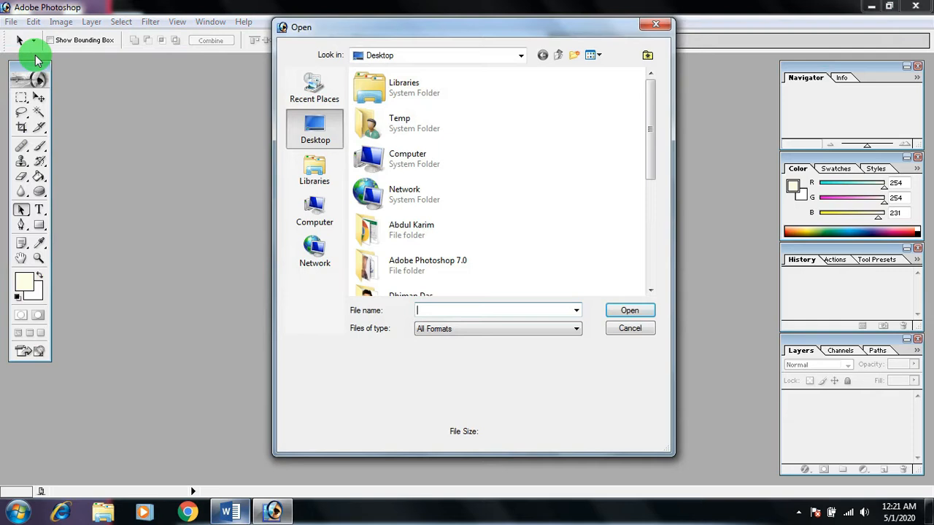
drag(648, 115, 642, 248)
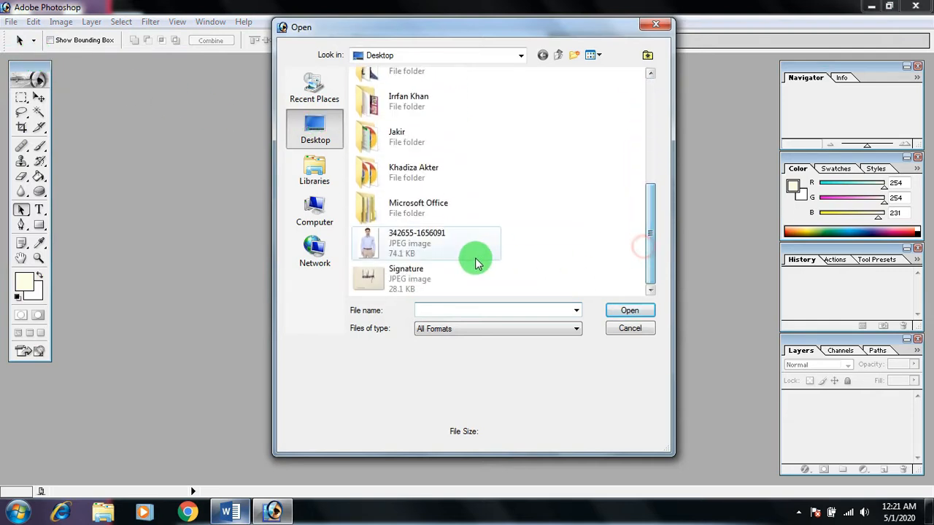
click(402, 240)
click(365, 278)
drag(509, 239, 374, 291)
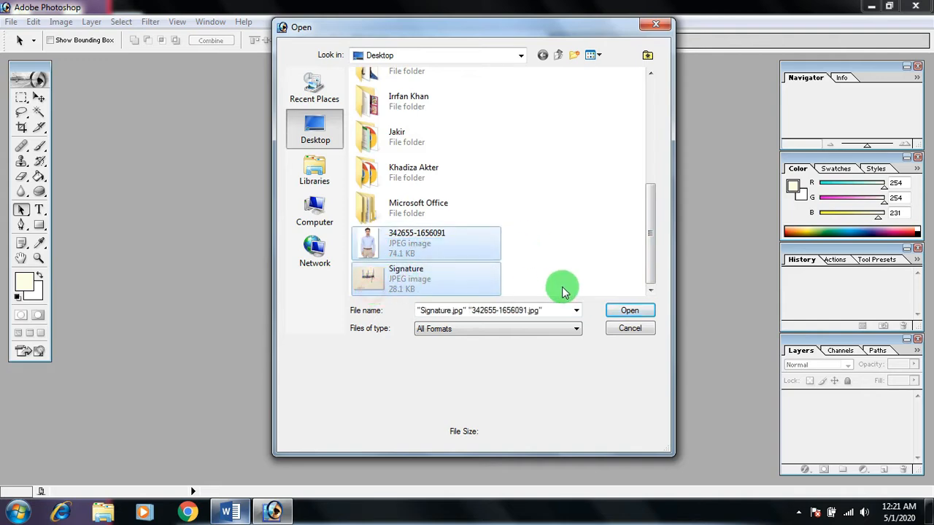
click(625, 311)
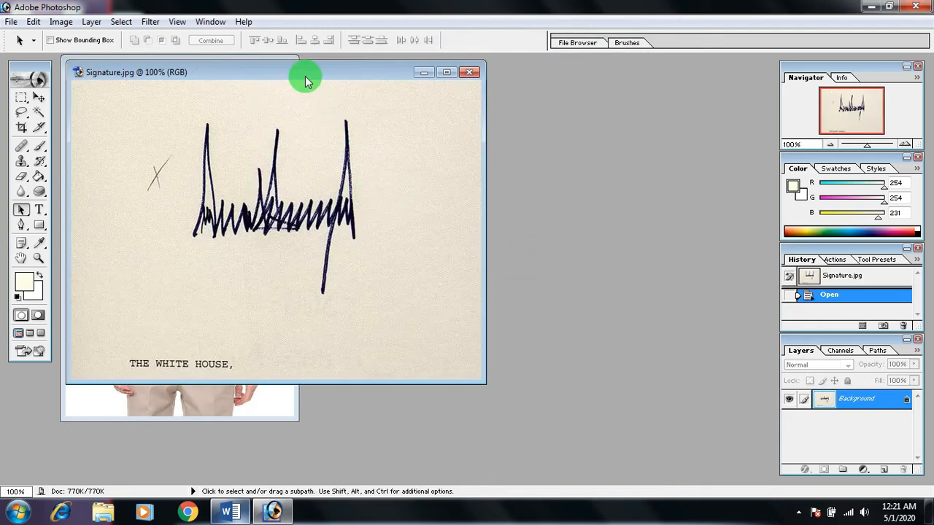
Switch to the Word document and read its instruction on choosing the Crop tool.
click(231, 510)
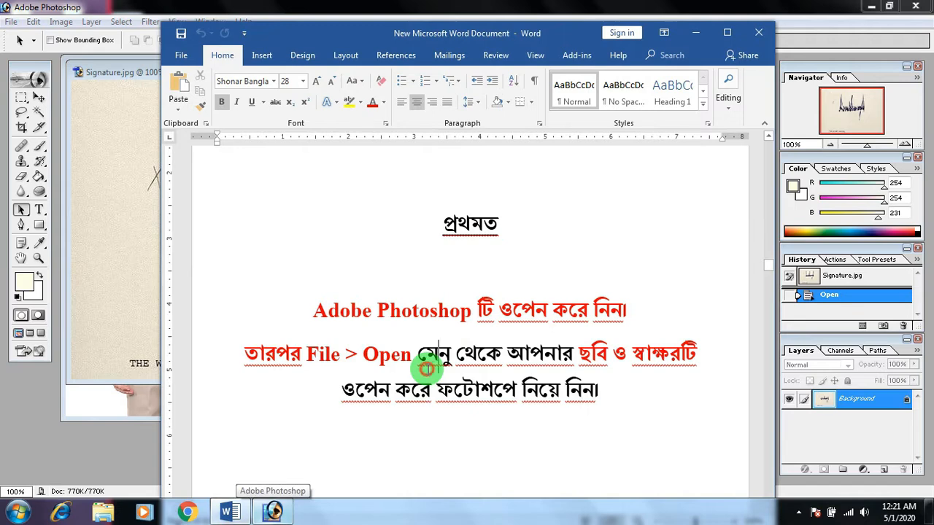
scroll(427, 369, down, 10)
scroll(427, 368, down, 8)
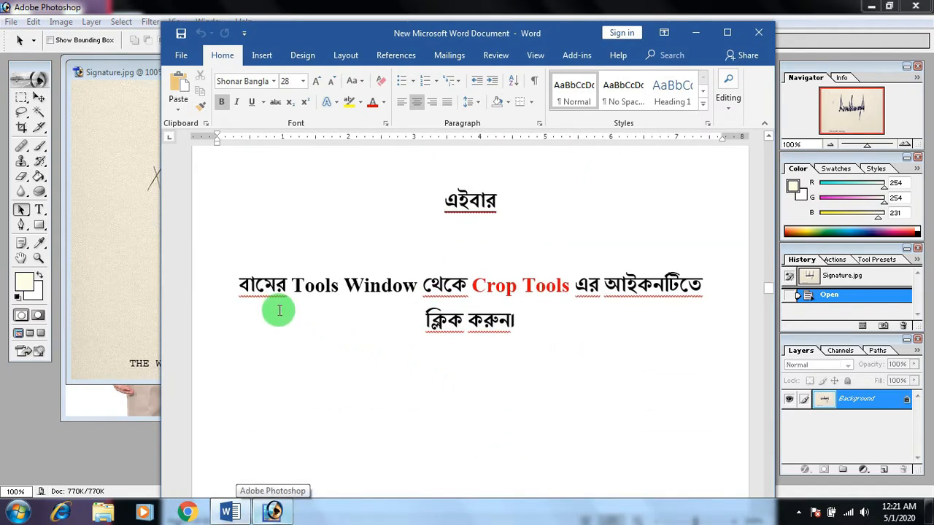
drag(251, 289, 677, 289)
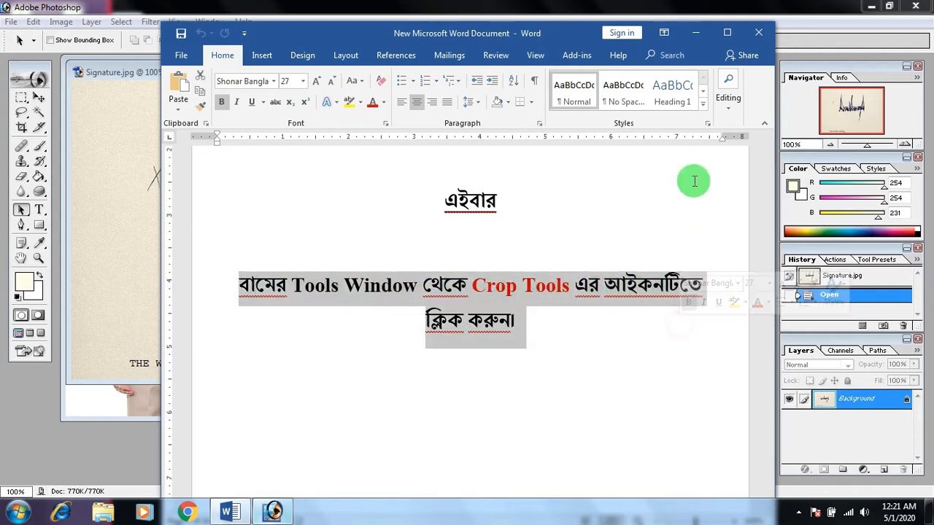
drag(571, 20, 571, 1)
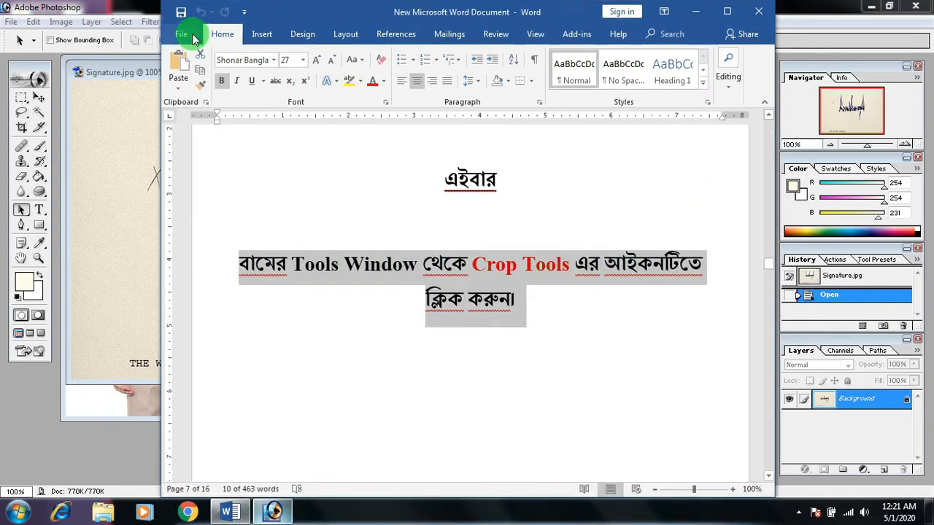
Back in Photoshop, spread out the two image windows with the photo in front and activate the Crop tool.
click(141, 7)
drag(273, 73, 429, 125)
click(185, 69)
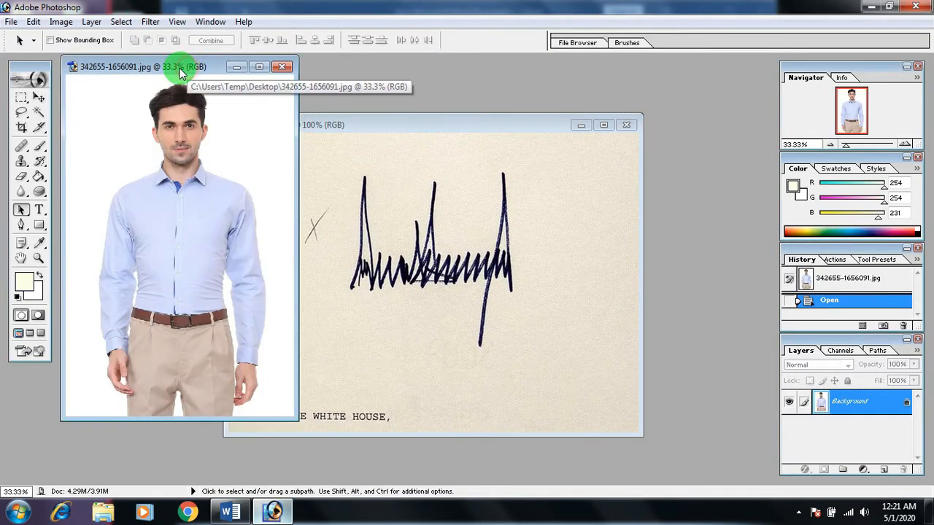
drag(185, 69, 291, 85)
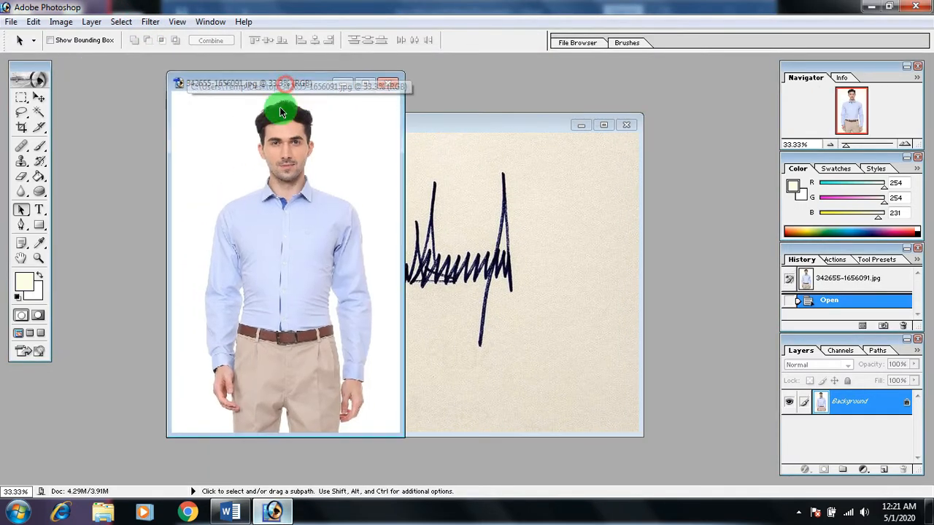
click(21, 128)
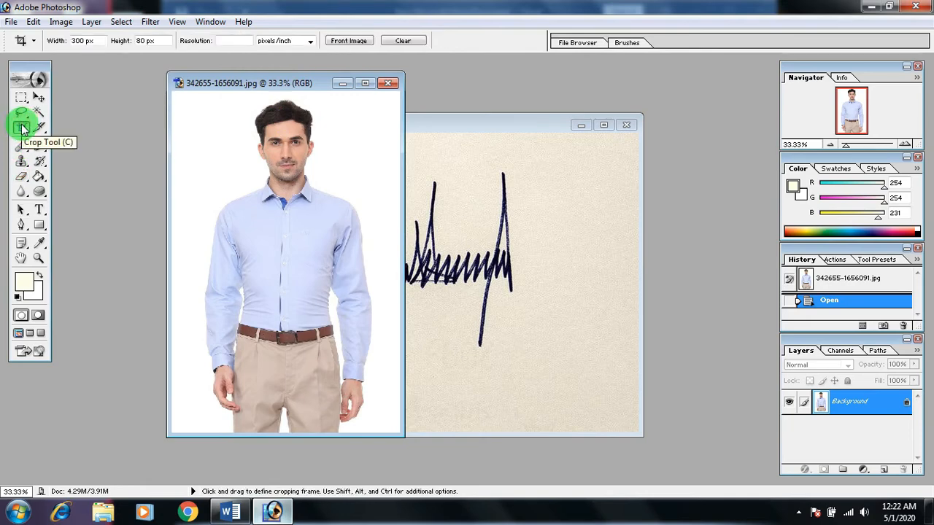
Switch to the Word document and read the Width, Height and Resolution settings it gives for the photo crop.
click(227, 511)
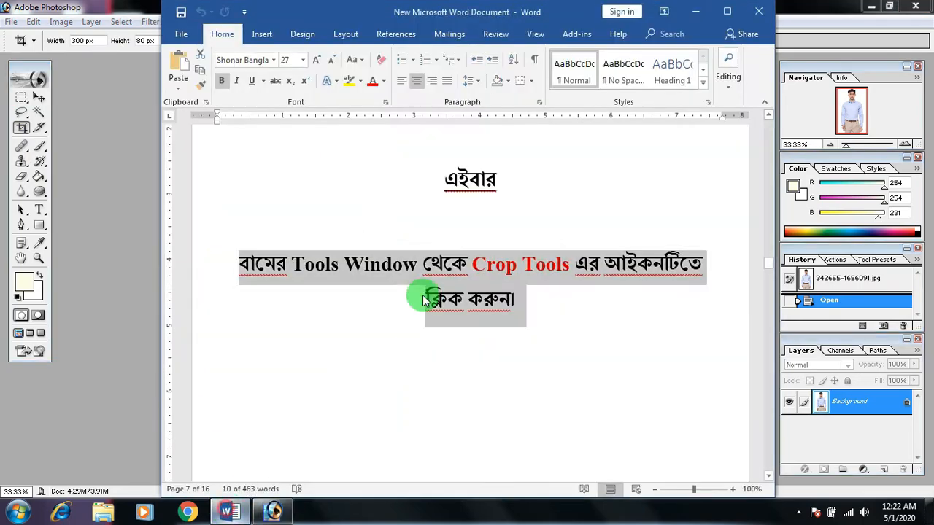
scroll(432, 260, down, 10)
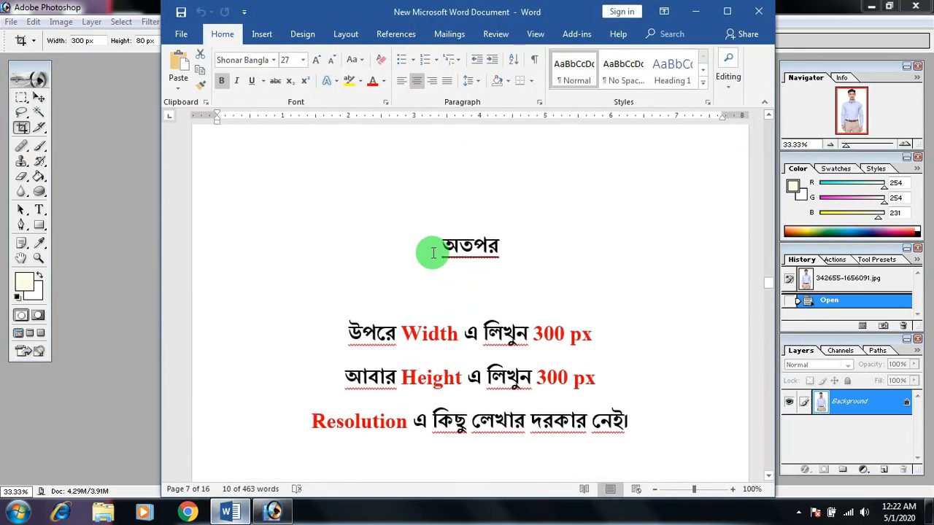
drag(402, 275, 594, 276)
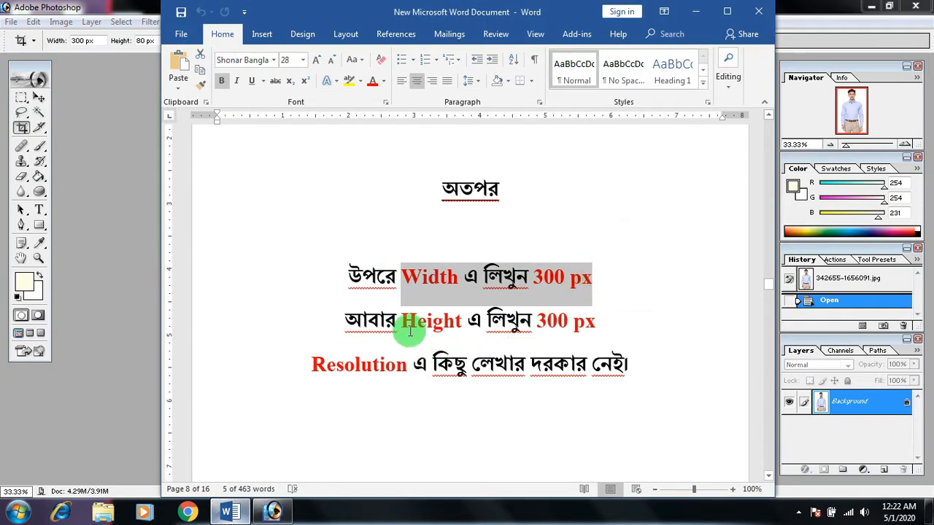
drag(404, 321, 594, 320)
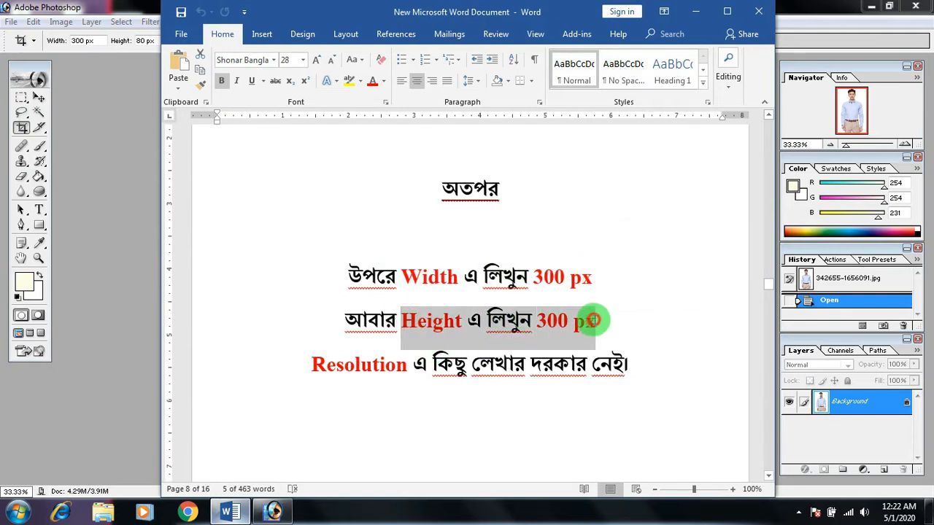
drag(314, 365, 615, 352)
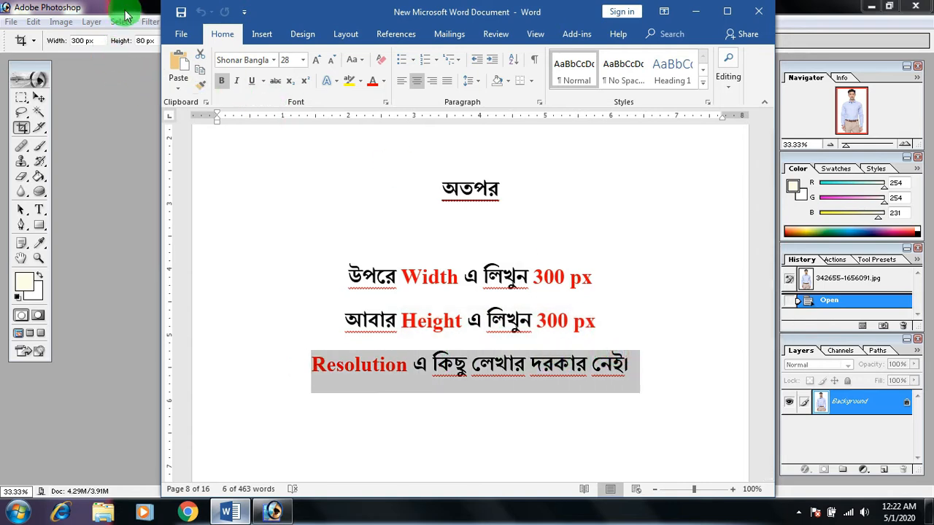
Back in Photoshop, set the Crop tool's width and height to 300 px each, leaving the resolution empty.
click(121, 10)
click(99, 38)
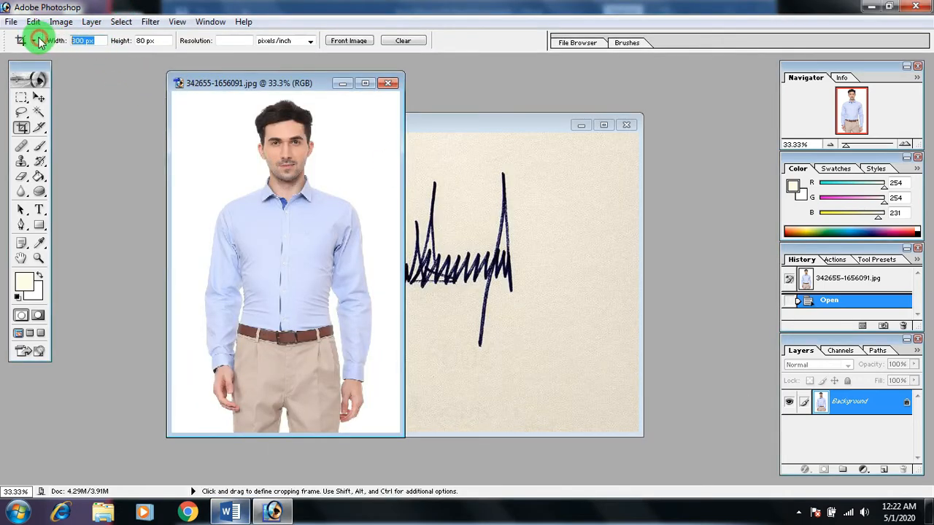
text(300px)
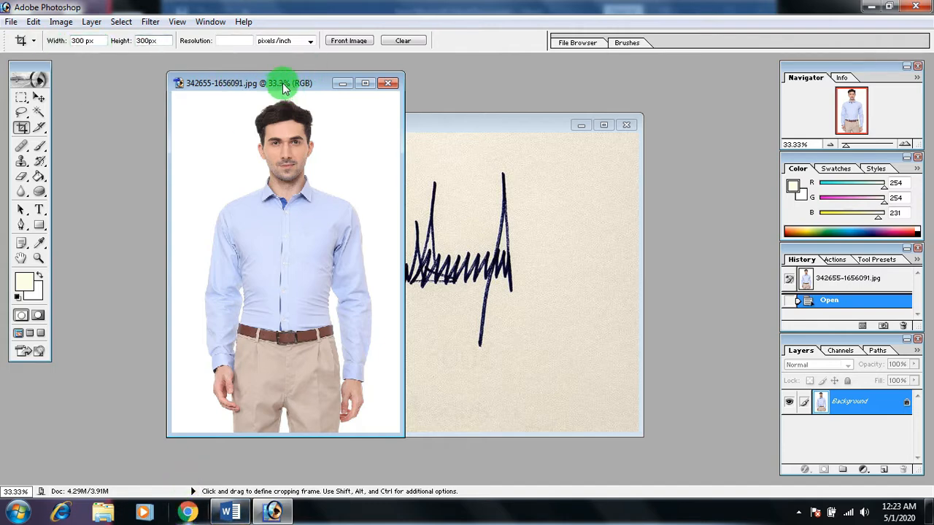
click(226, 124)
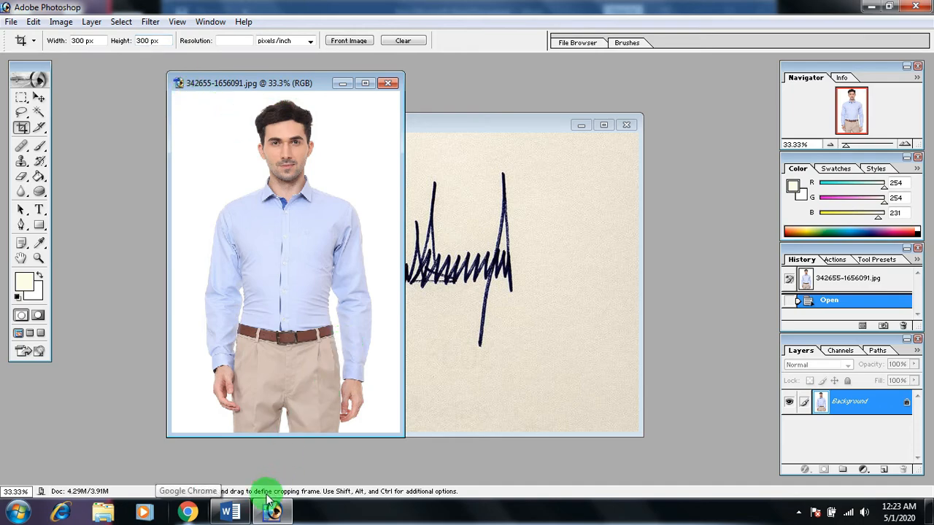
Switch to the Word document and read the instruction that follows the crop width and height settings.
click(228, 512)
scroll(375, 319, down, 5)
scroll(356, 314, down, 4)
drag(224, 286, 717, 283)
drag(256, 322, 589, 372)
Back in Photoshop, draw a square crop frame on the photo and adjust it around the man's head and upper chest.
click(144, 24)
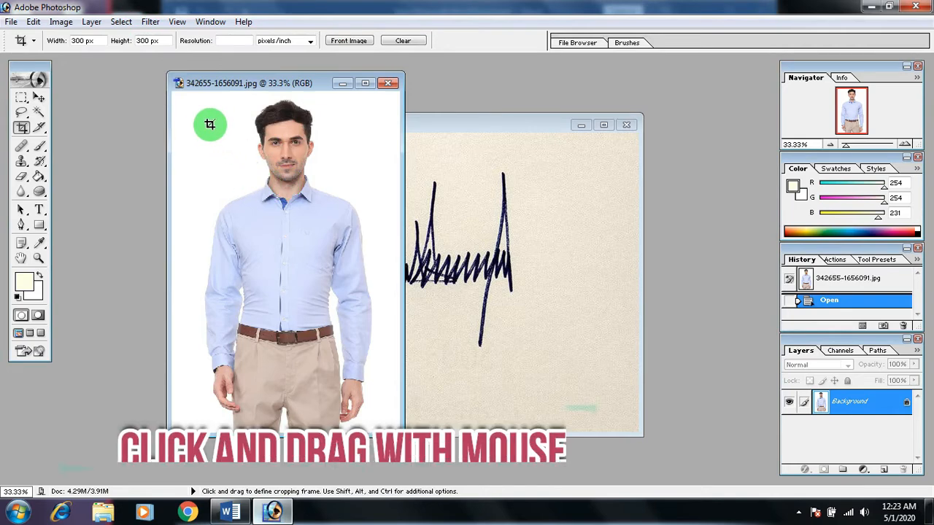
drag(194, 108, 231, 143)
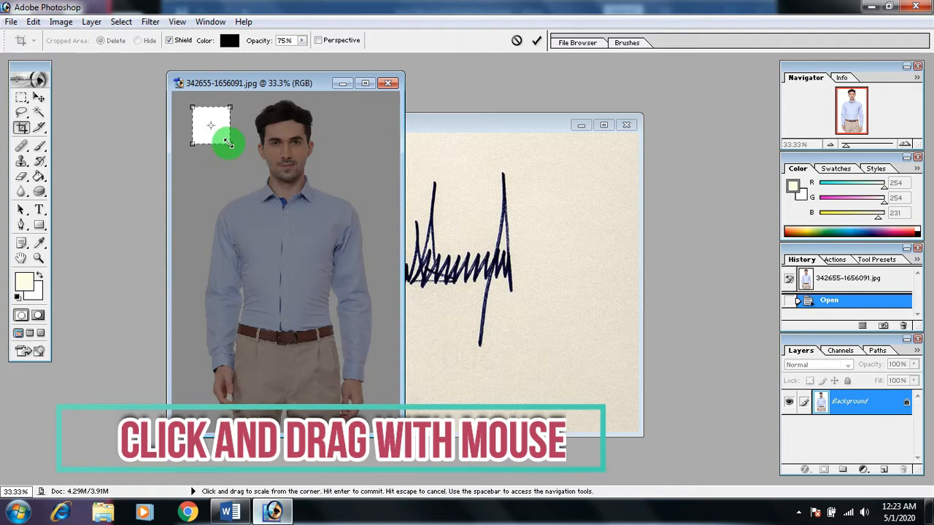
drag(256, 176, 349, 281)
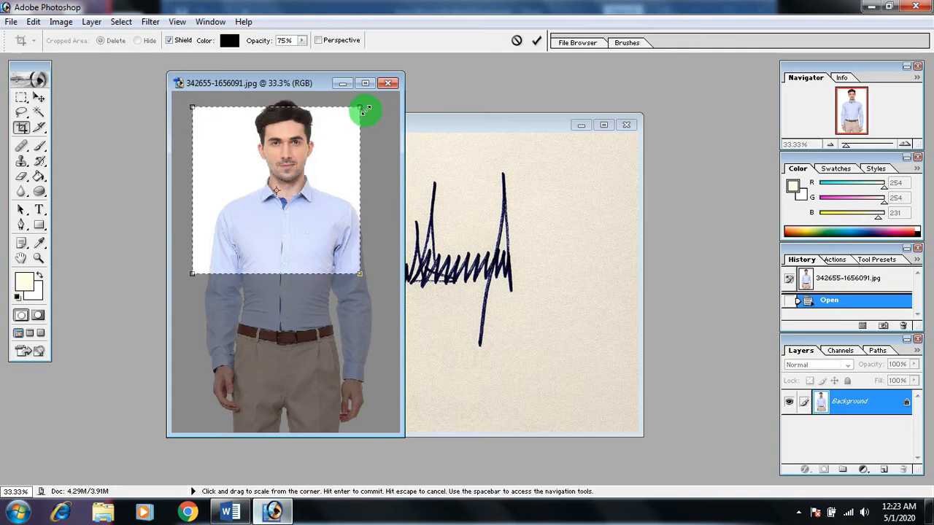
drag(368, 101, 369, 97)
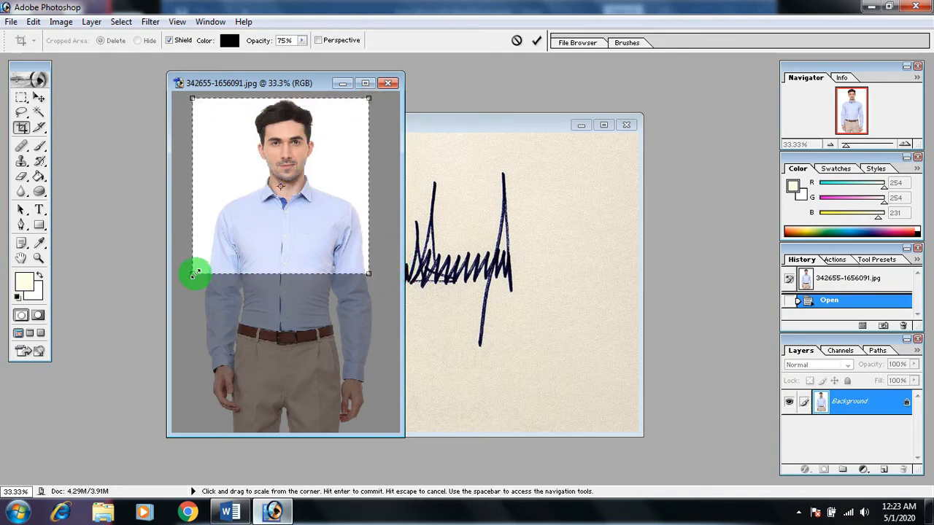
drag(212, 254, 212, 255)
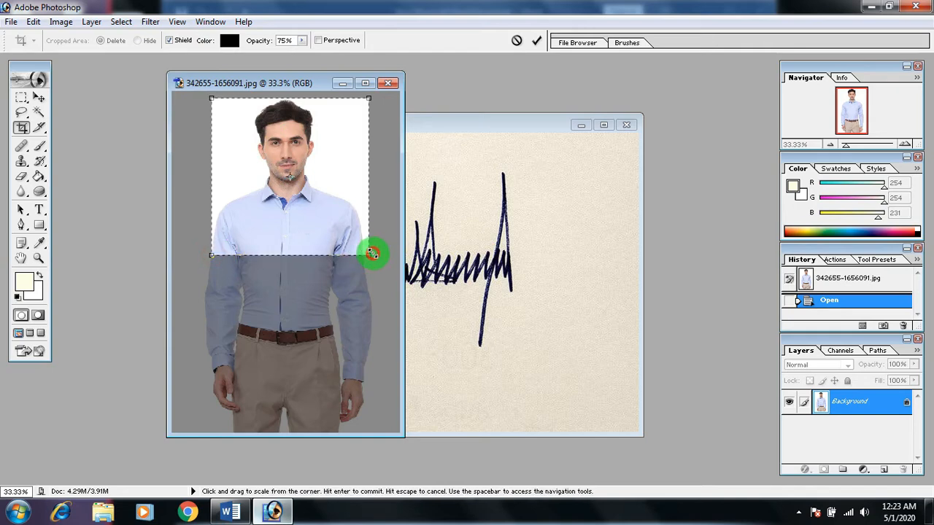
drag(366, 247, 363, 248)
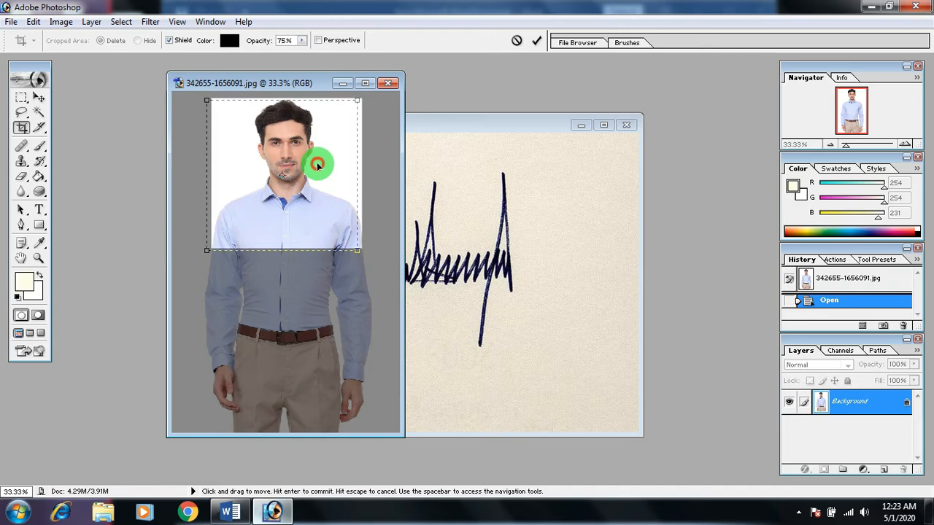
drag(358, 99, 359, 96)
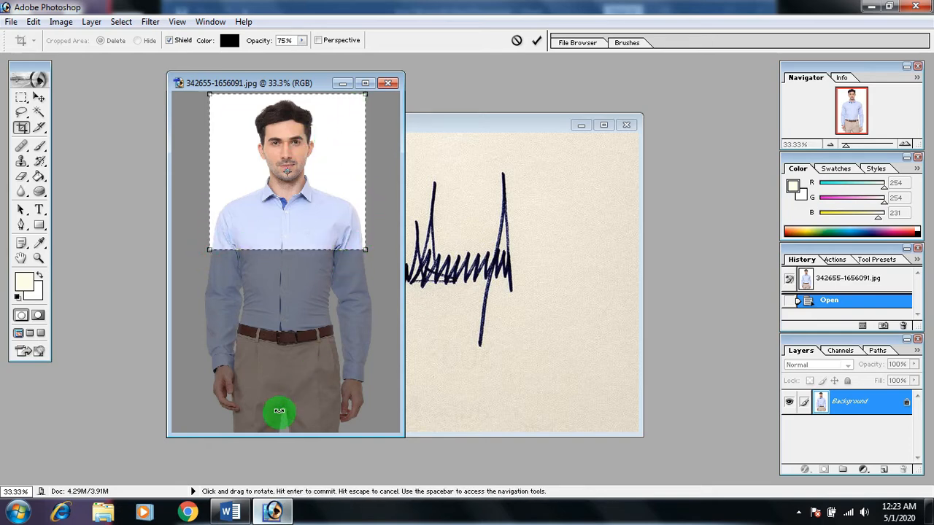
Switch to the Word document and read the instruction on committing the crop once the frame is set.
click(227, 512)
scroll(428, 343, down, 18)
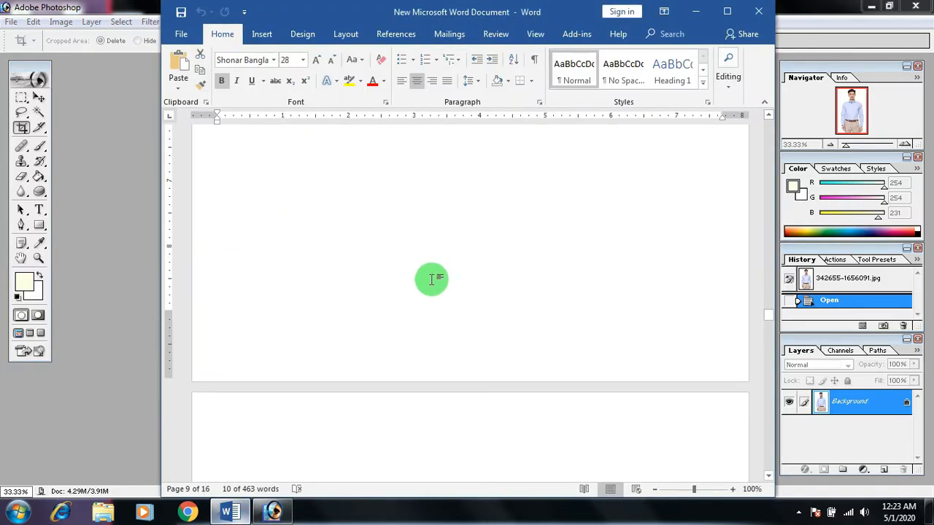
scroll(374, 259, down, 1)
drag(248, 262, 697, 261)
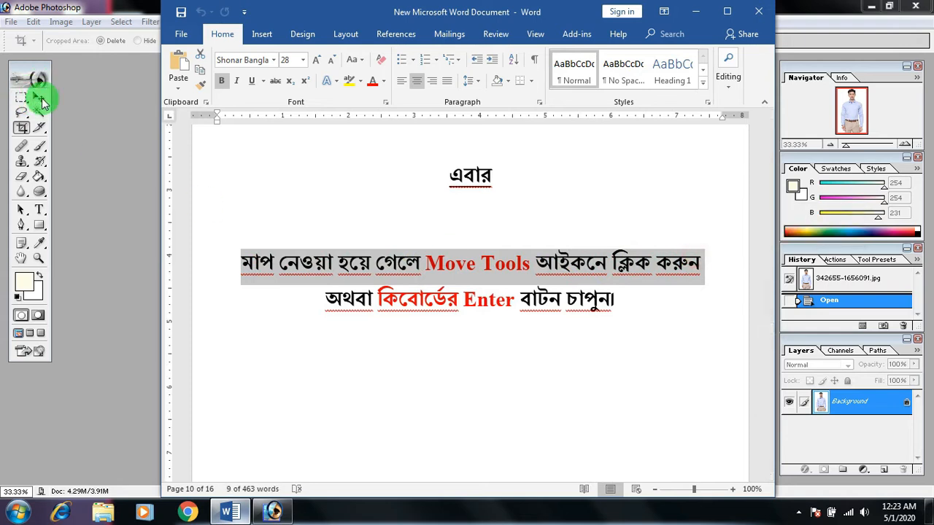
drag(323, 301, 614, 297)
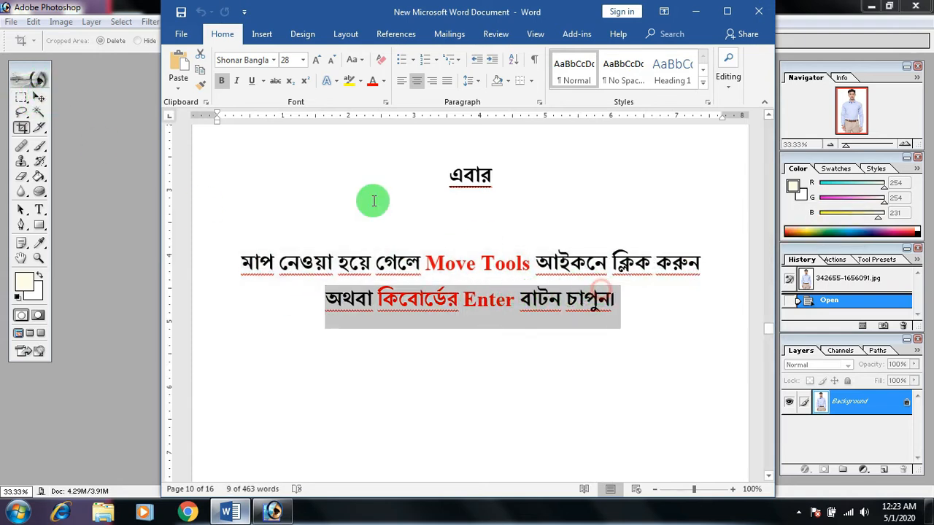
Back in Photoshop, switch to the Move tool to apply the crop to the photo, and enlarge the photo's window.
click(118, 6)
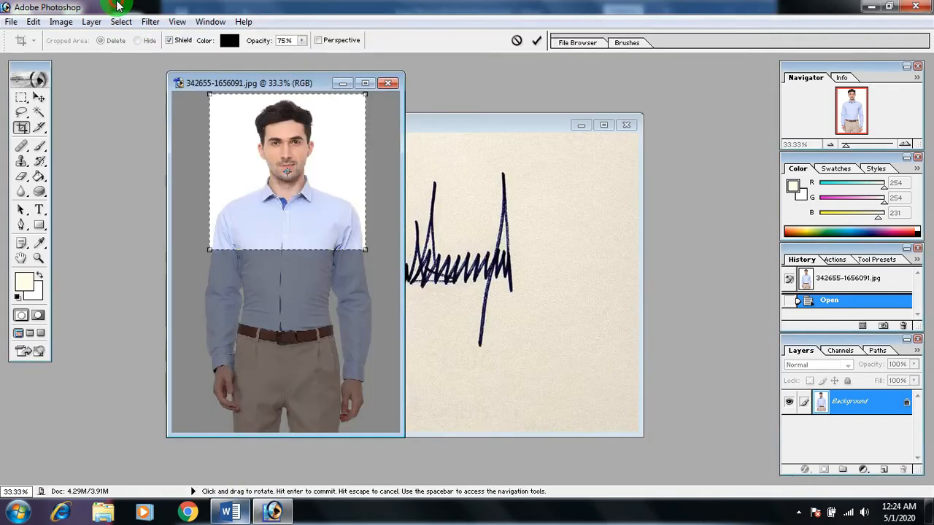
click(38, 98)
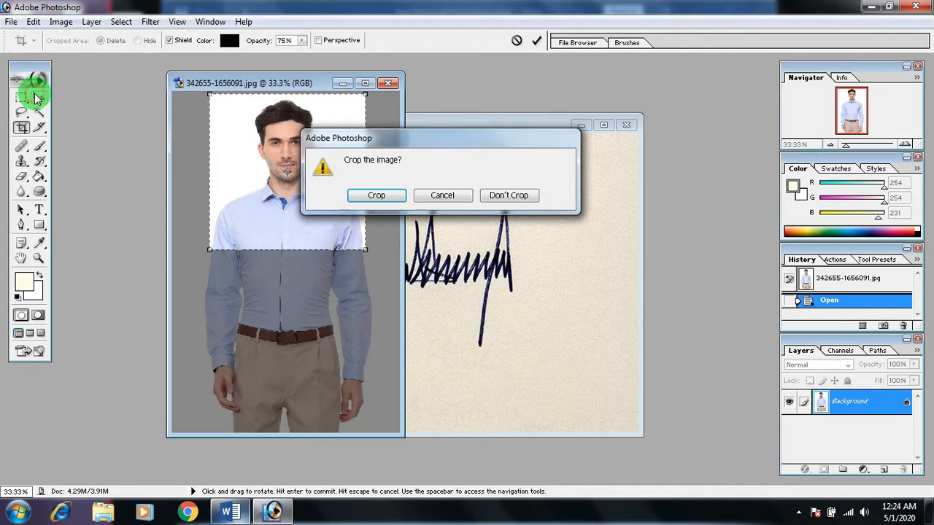
click(377, 197)
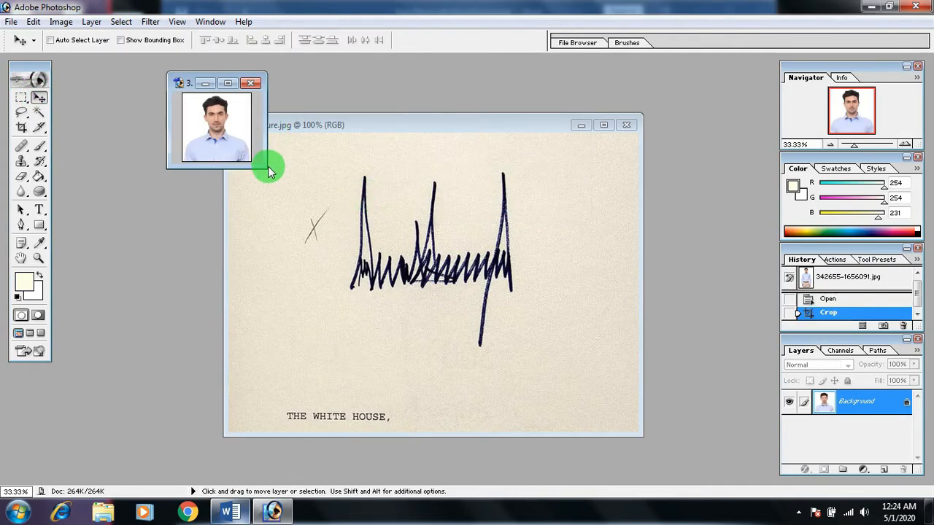
drag(264, 168, 332, 268)
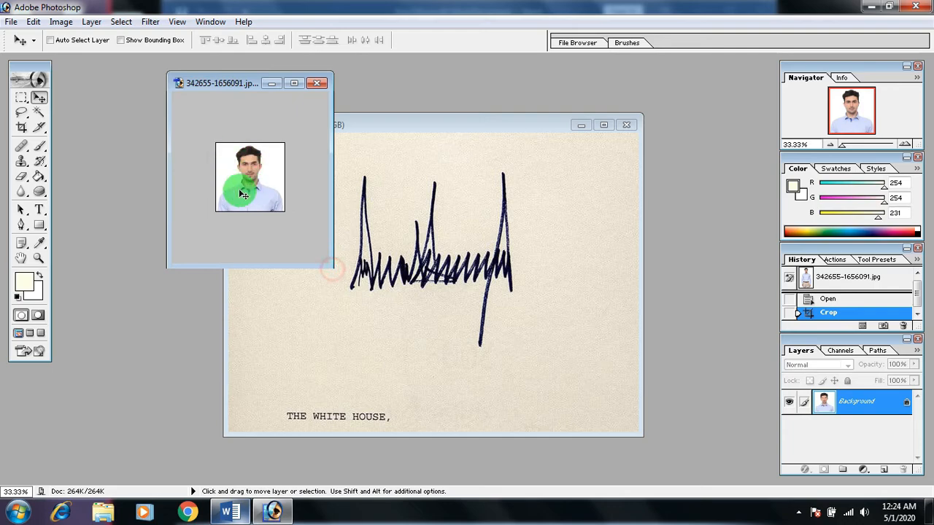
Switch to the Word document and read how the cropped photo should be named and saved.
click(227, 512)
scroll(438, 329, down, 5)
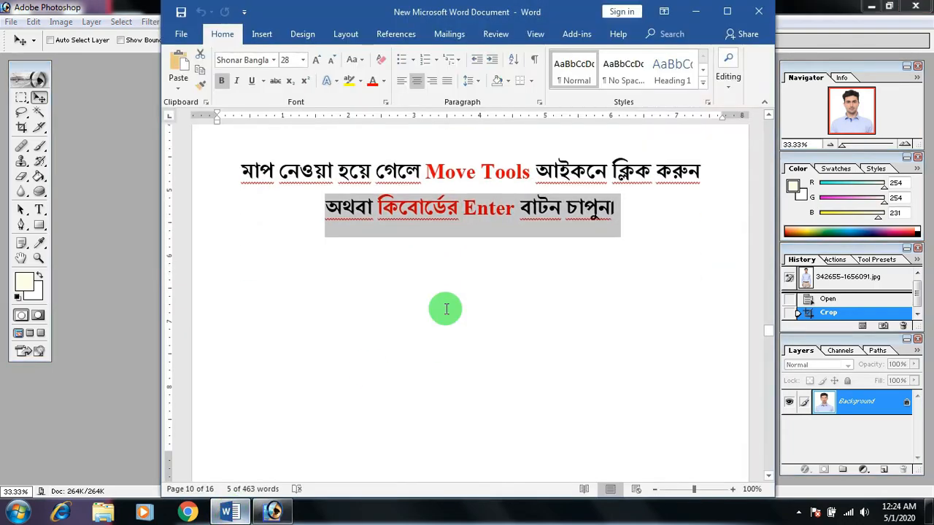
scroll(350, 342, down, 2)
scroll(351, 263, down, 1)
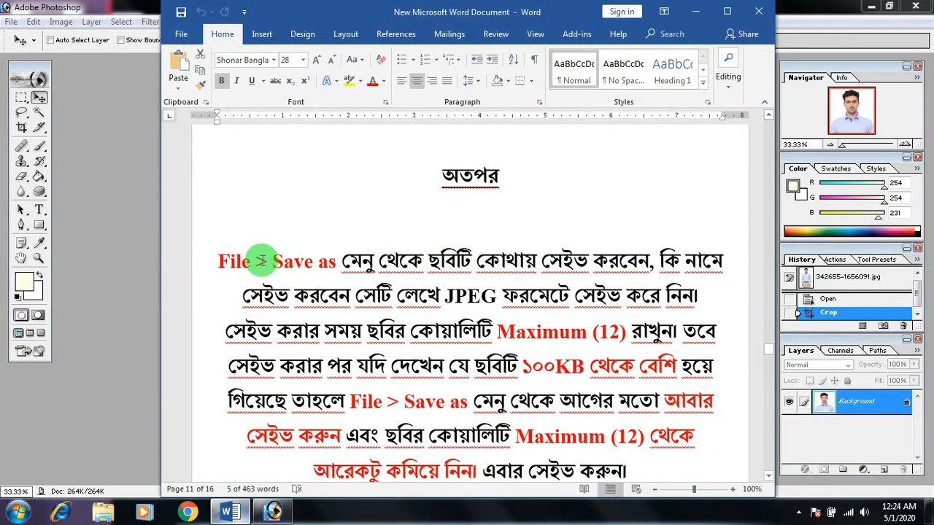
drag(216, 263, 705, 289)
scroll(603, 289, down, 2)
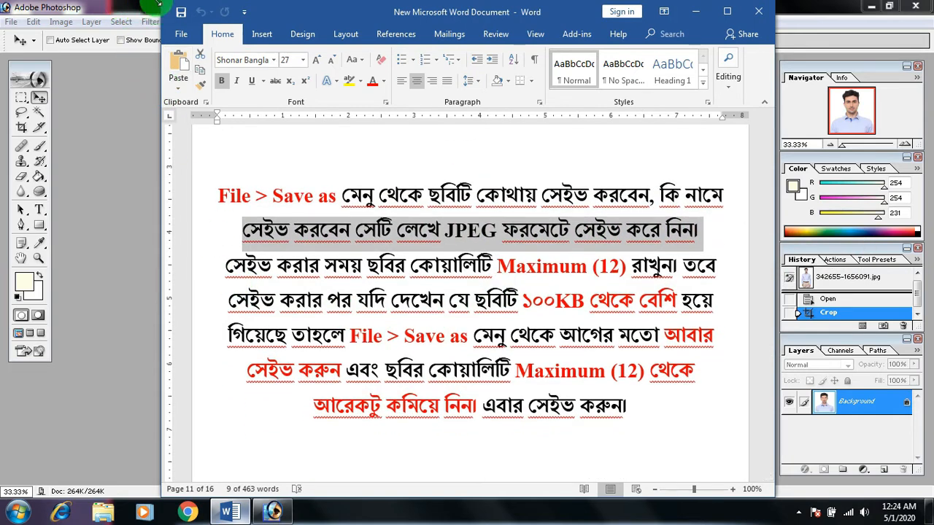
Back in Photoshop, start saving the cropped photo on the Desktop as a JPEG named "Pic for Job Application".
click(135, 6)
click(12, 21)
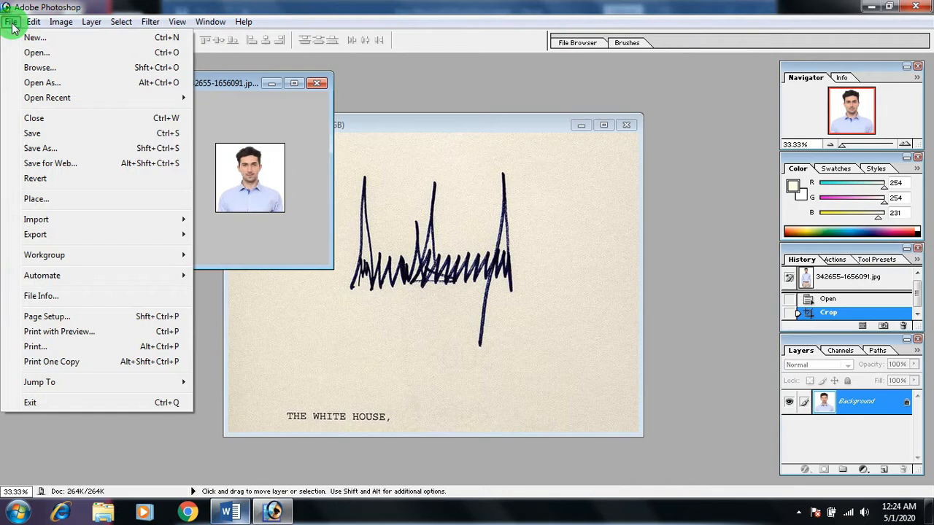
click(58, 148)
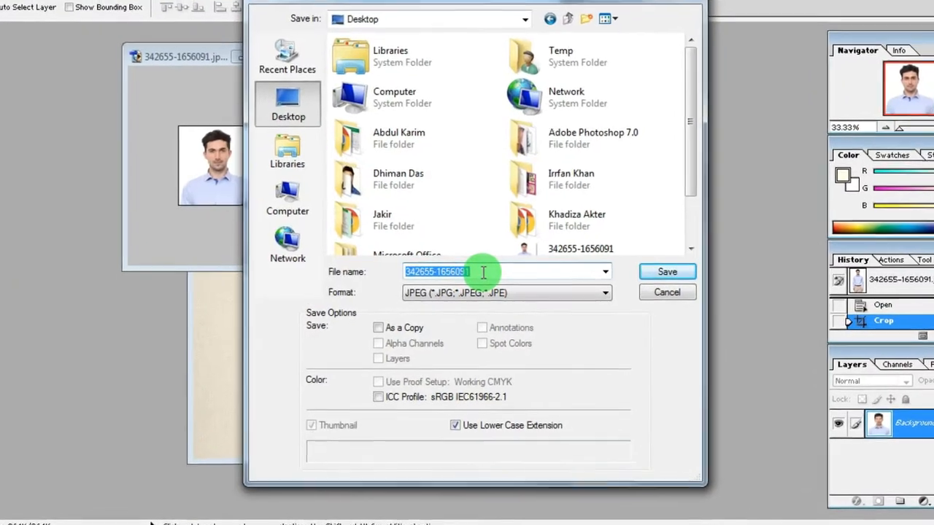
text(Pic for)
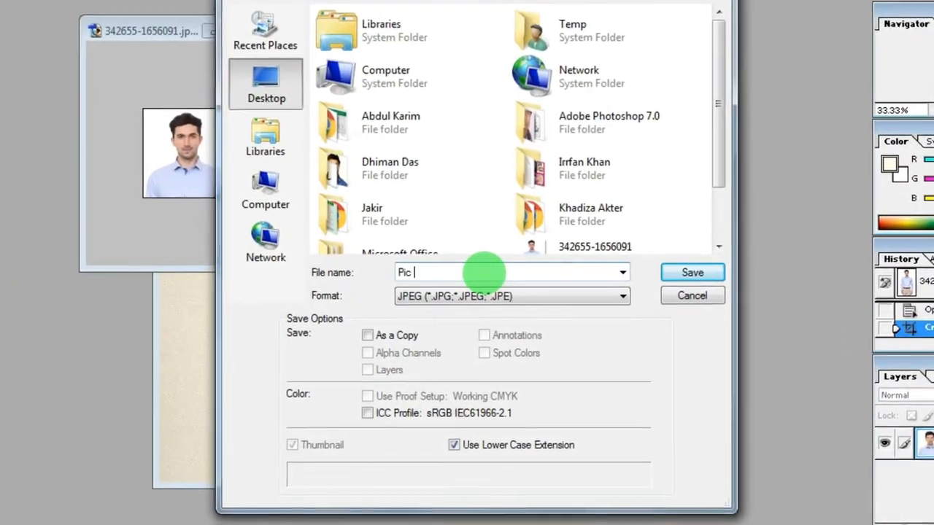
text( Job Application)
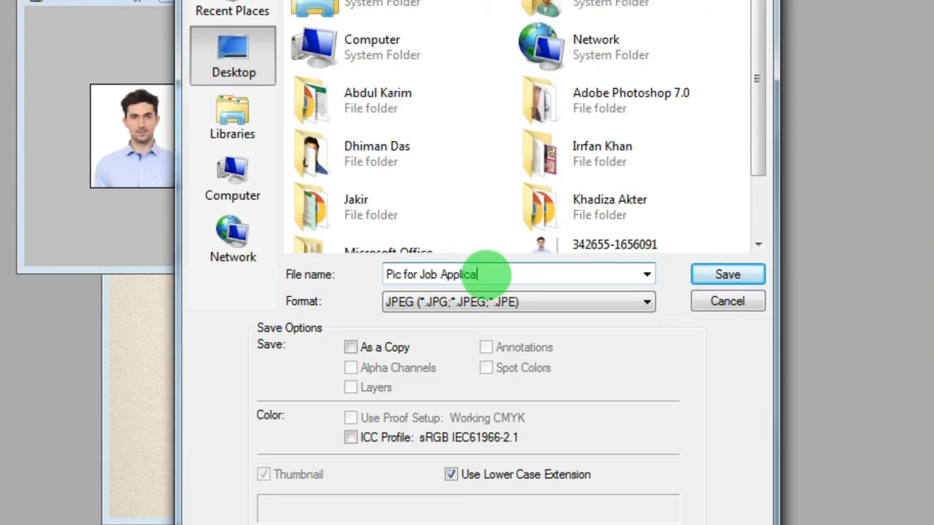
click(559, 310)
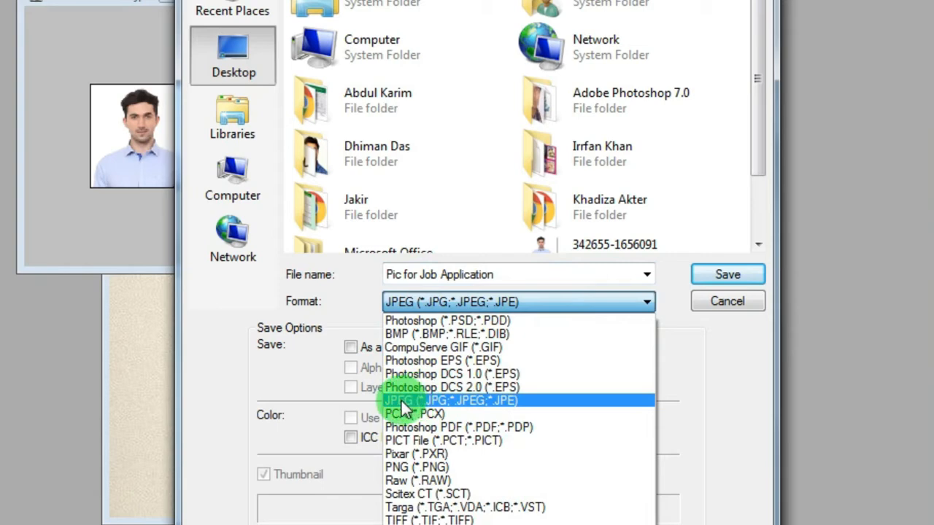
click(401, 400)
click(711, 274)
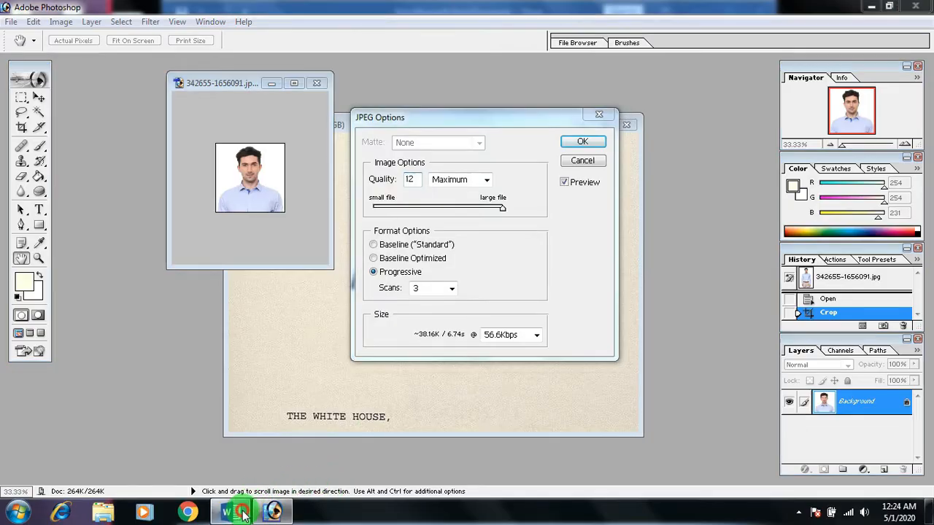
Switch to the Word document and read the advice on JPEG quality and the file size limit.
click(228, 512)
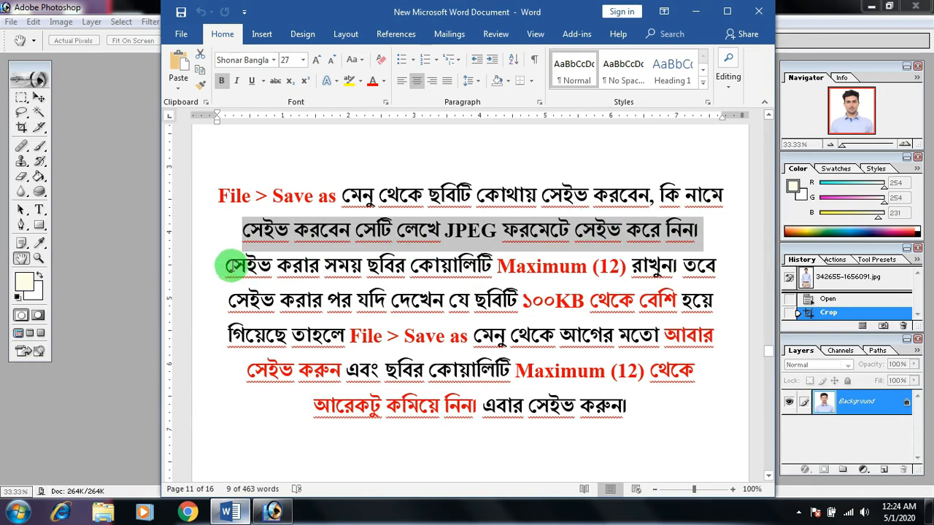
drag(240, 267, 533, 270)
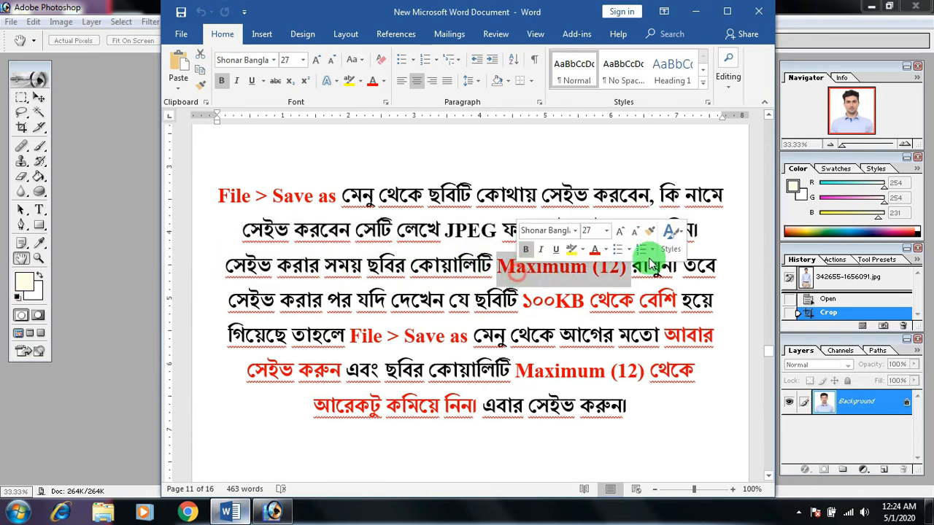
double_click(689, 267)
drag(234, 303, 670, 299)
drag(356, 338, 730, 337)
drag(370, 373, 440, 425)
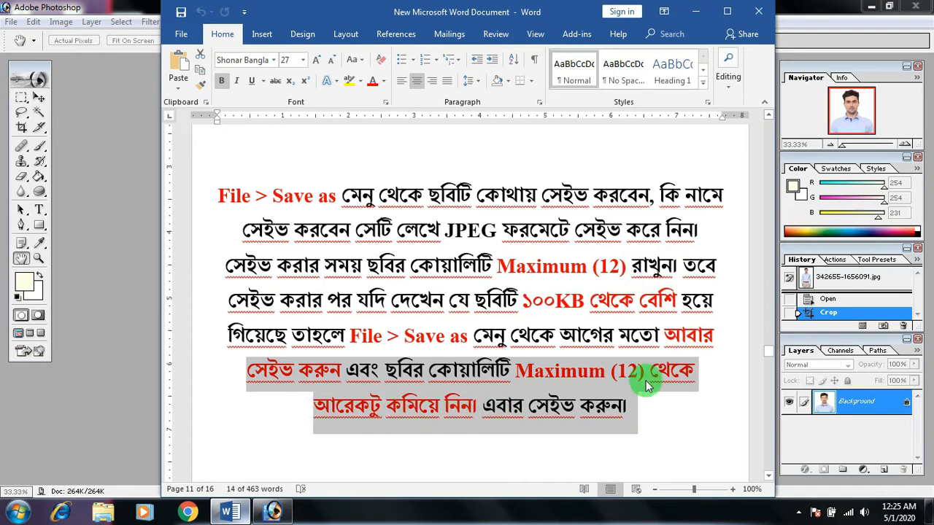
Back in Photoshop, finish saving the photo with JPEG quality 12 (Maximum).
click(128, 8)
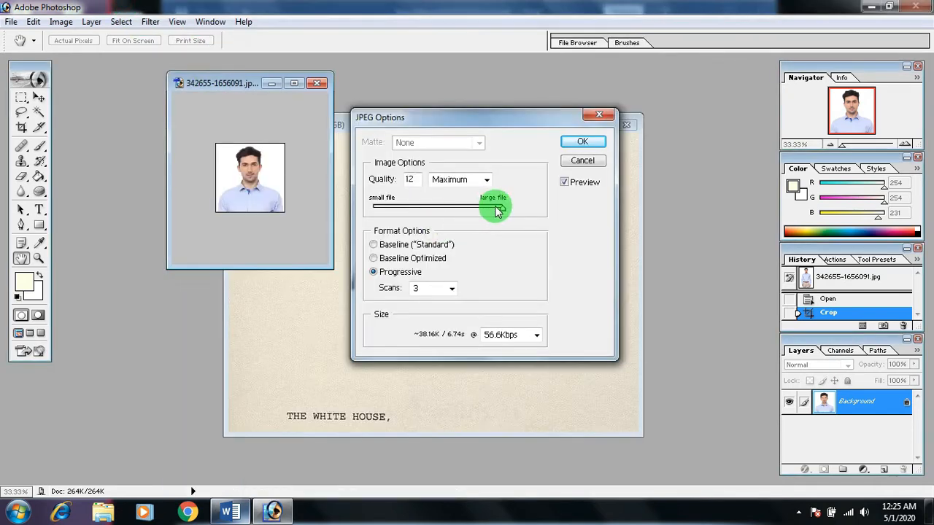
mouse_move(502, 210)
mouse_down()
mouse_move(438, 205)
mouse_move(520, 207)
mouse_up()
click(583, 141)
key(v)
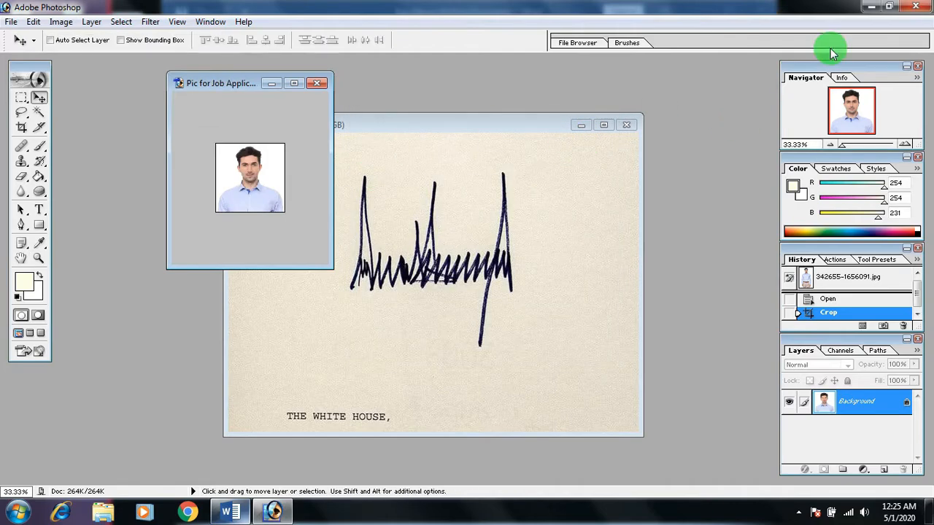
Minimize Photoshop and check the file size and pixel dimensions of "Pic for Job Application" in its file properties.
click(870, 9)
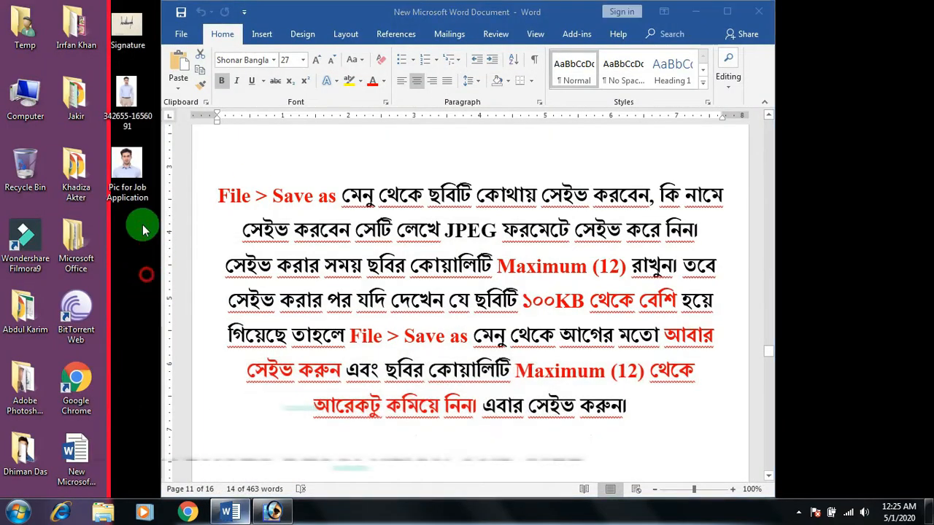
mouse_move(130, 174)
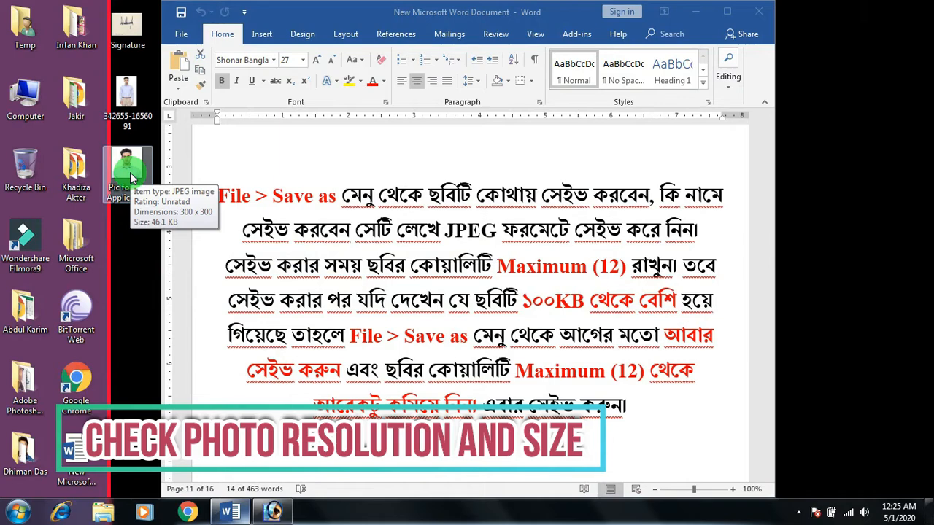
right_click(132, 178)
click(172, 488)
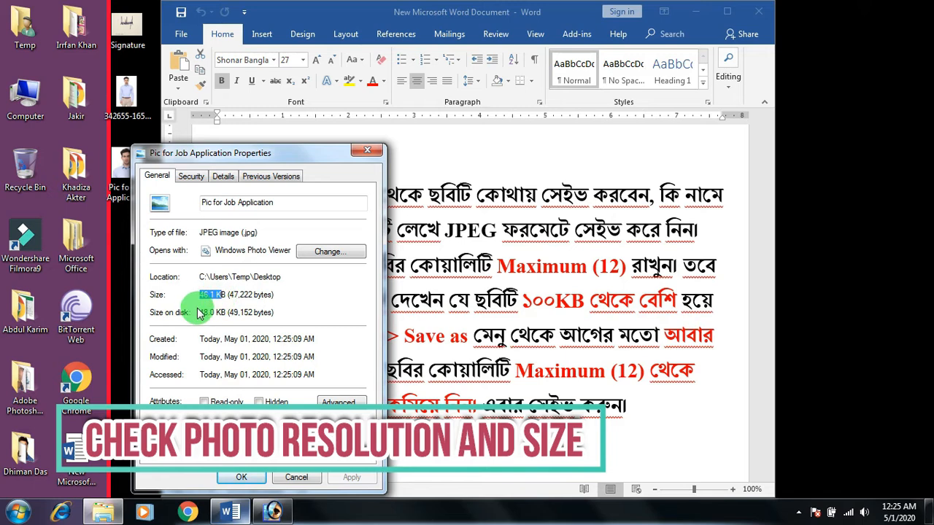
click(223, 177)
scroll(248, 313, down, 2)
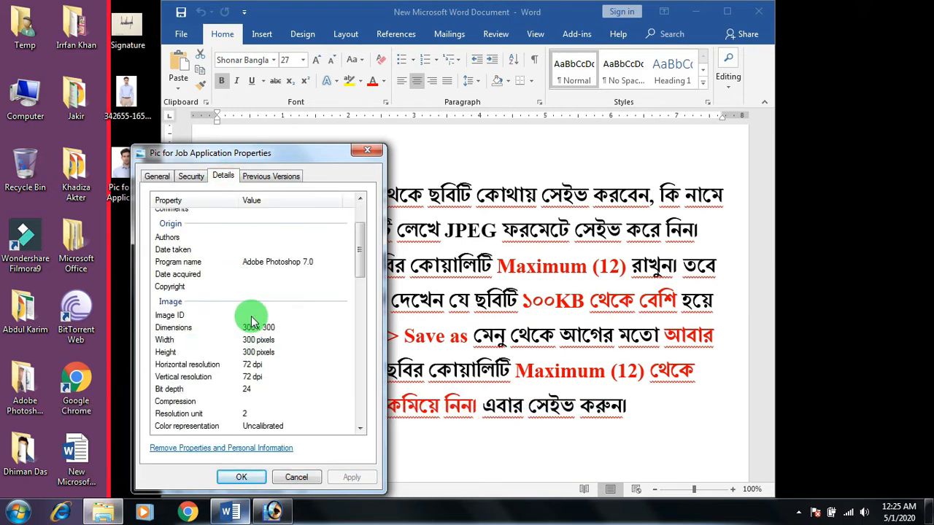
click(363, 151)
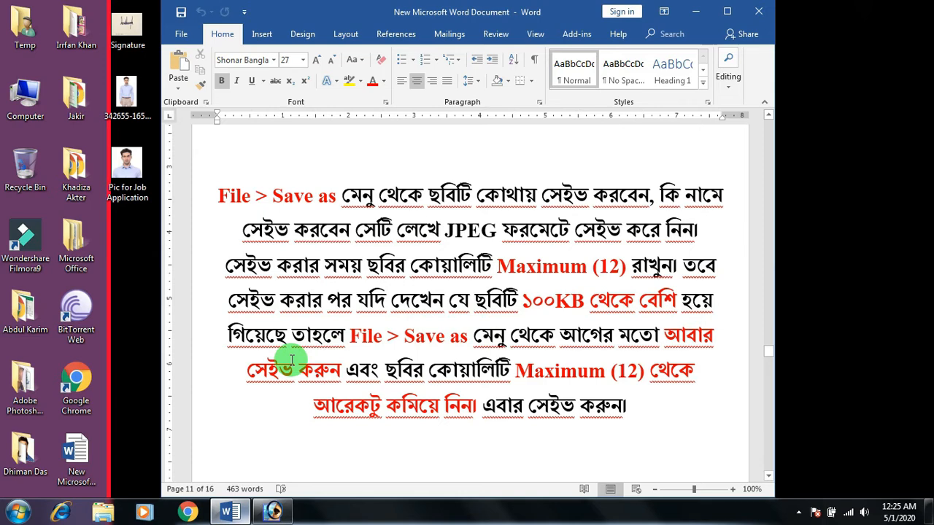
In the Word document, read the Width, Height and Resolution settings given for the signature crop.
scroll(291, 359, down, 10)
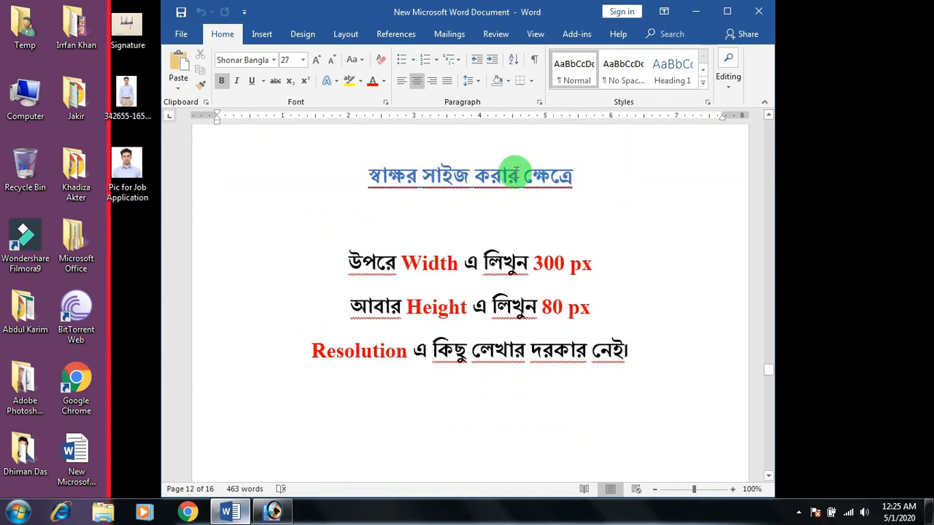
scroll(358, 340, up, 2)
scroll(355, 369, down, 1)
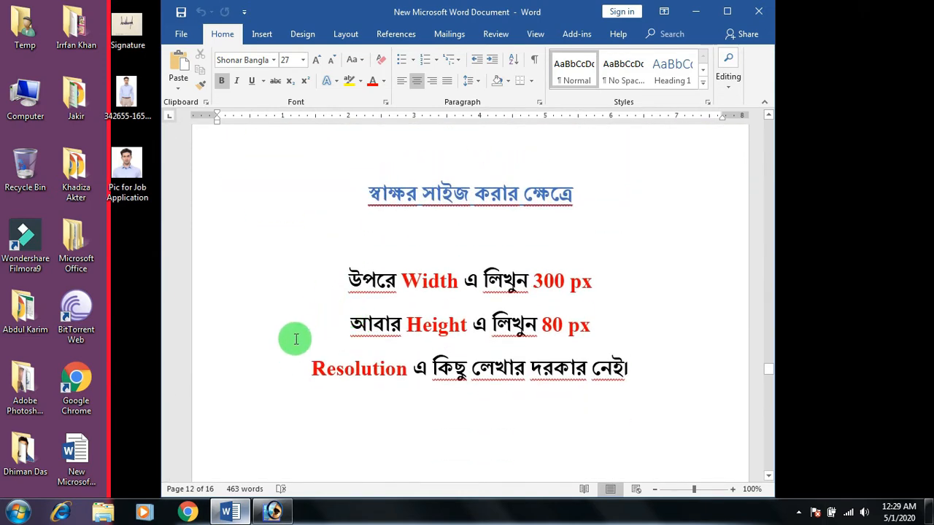
Back in Photoshop, set the Crop tool to 300 px wide and 80 px high for Signature.jpg, leaving the resolution empty.
click(276, 513)
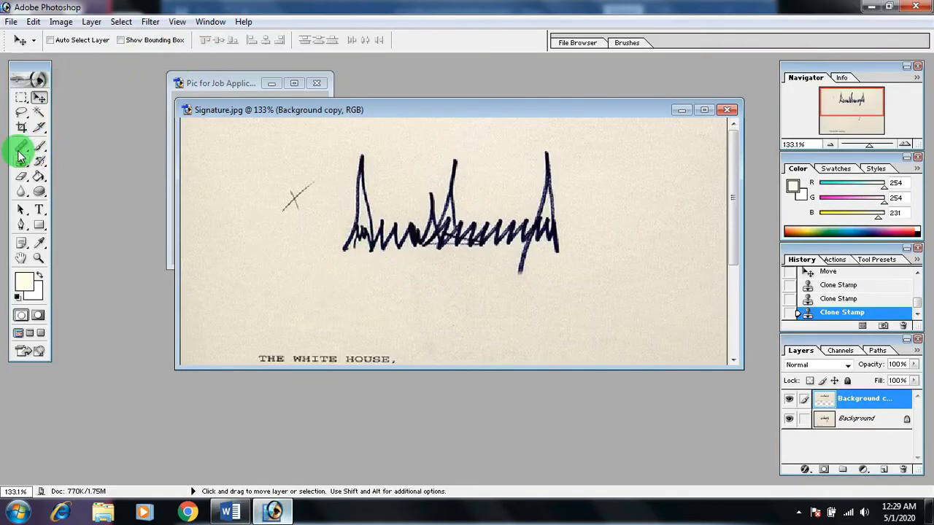
click(22, 126)
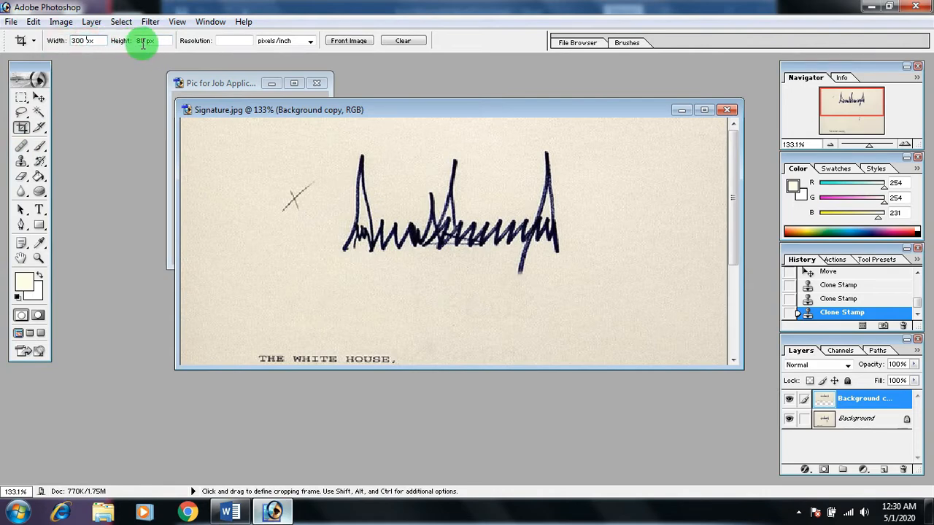
click(166, 43)
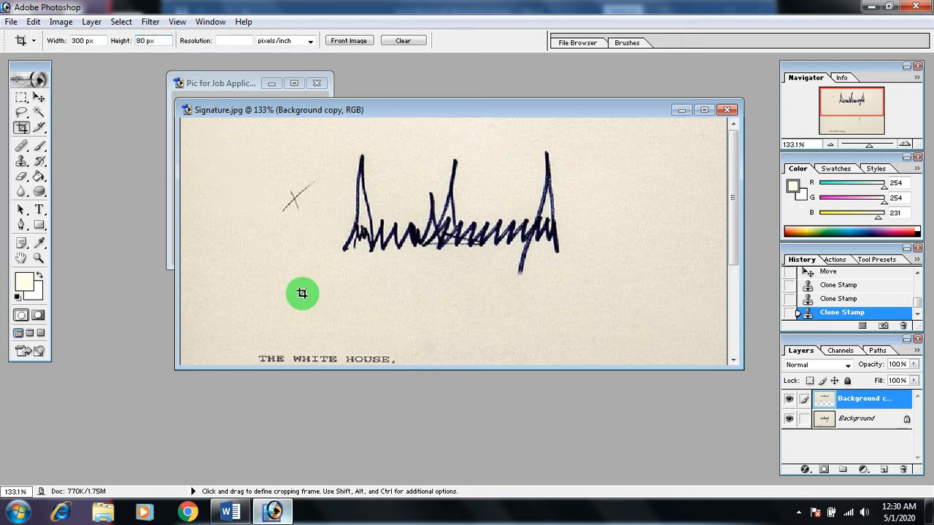
Switch to the Word document and read the instructions on cropping the signature and correcting its white background.
click(237, 511)
scroll(448, 380, down, 5)
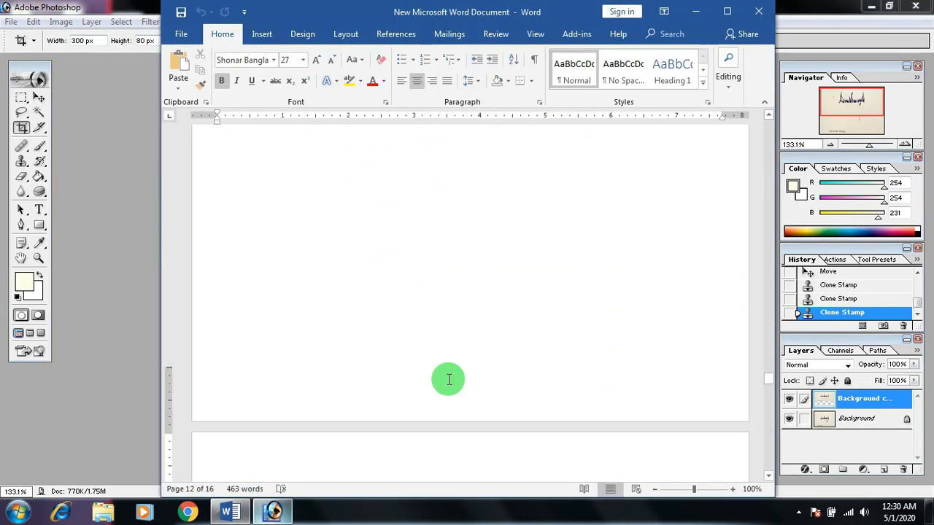
scroll(448, 379, down, 8)
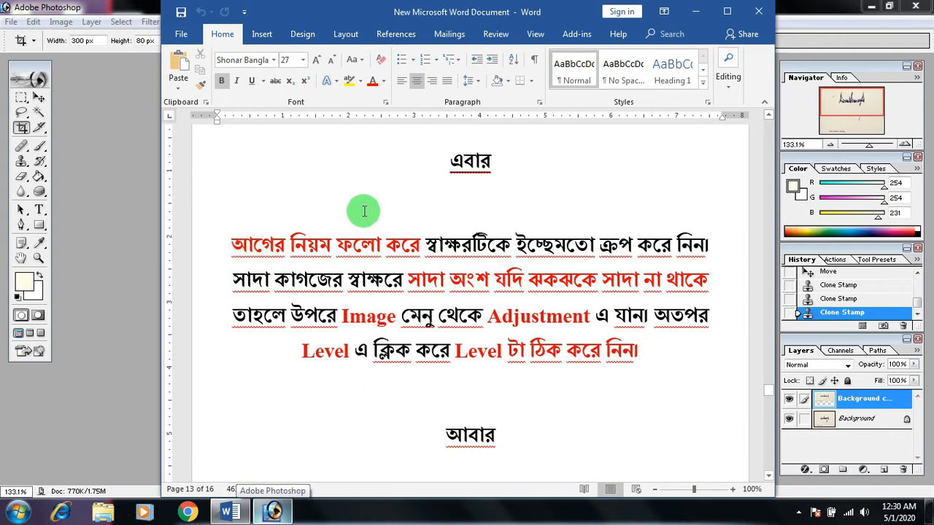
drag(225, 241, 727, 250)
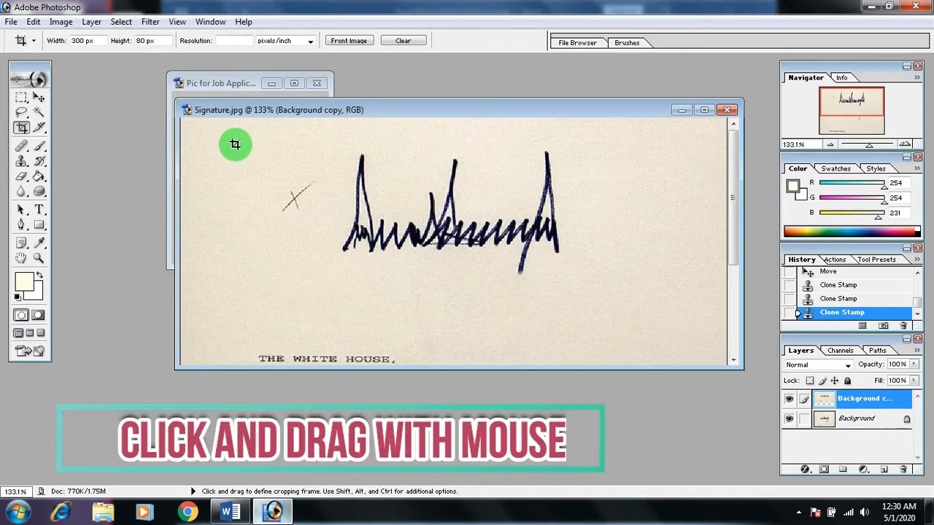
Back in Photoshop, frame the handwritten signature and the X mark beside it with the crop area and apply the crop.
drag(235, 145, 388, 191)
drag(518, 257, 657, 275)
drag(236, 258, 197, 279)
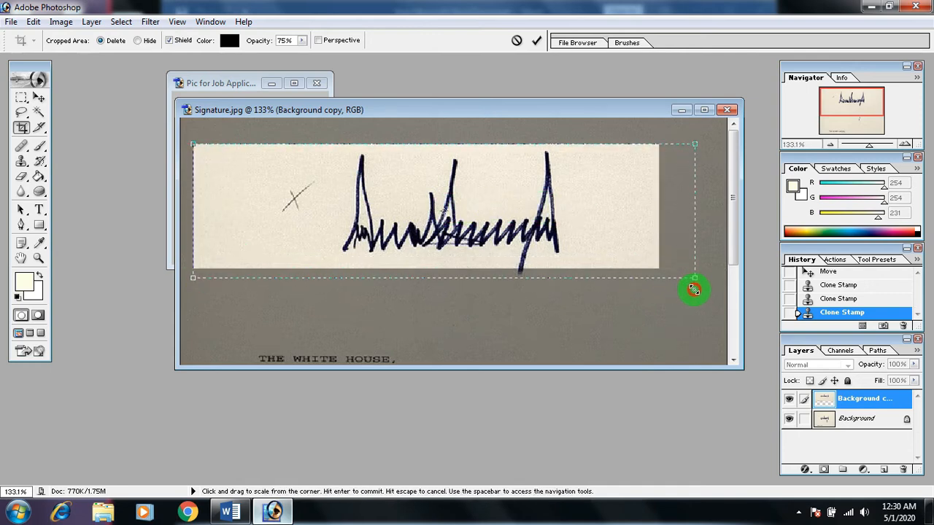
drag(699, 293, 698, 292)
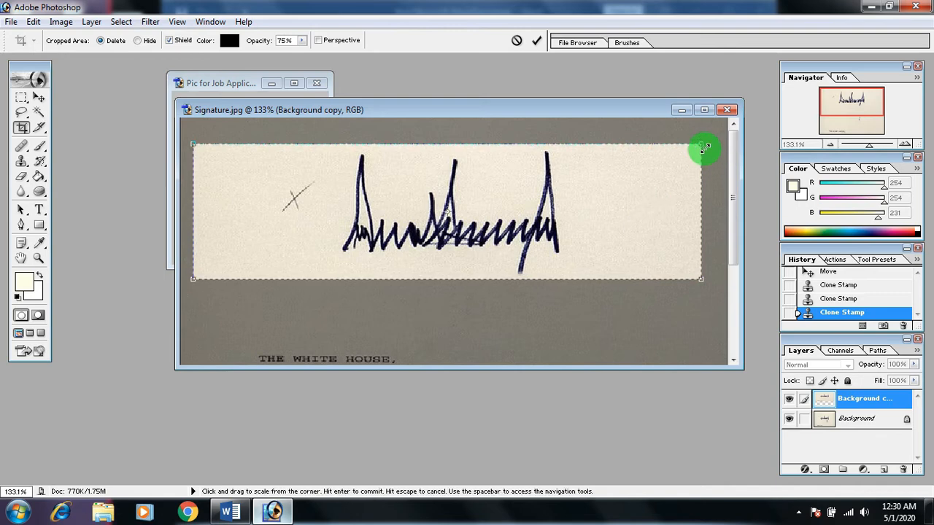
drag(708, 143, 707, 143)
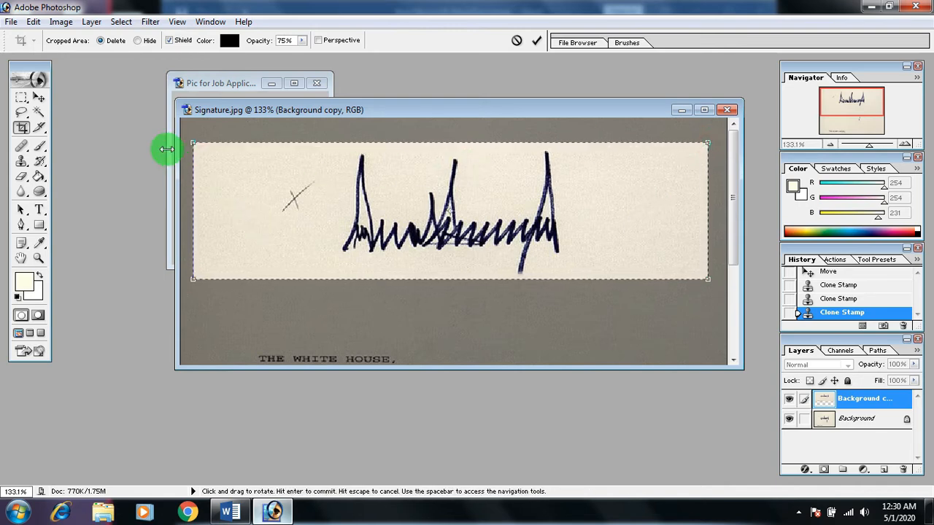
mouse_move(198, 141)
mouse_down()
mouse_move(219, 148)
mouse_move(209, 149)
mouse_up()
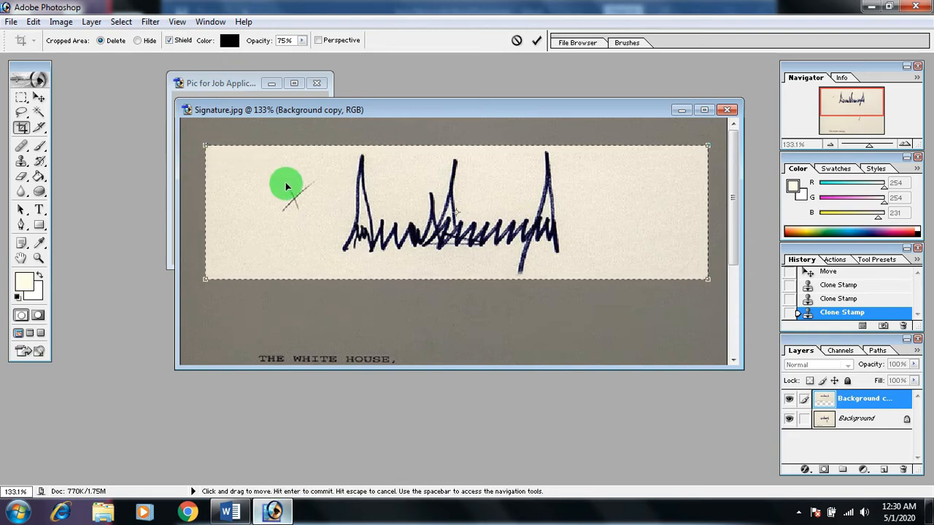
click(40, 97)
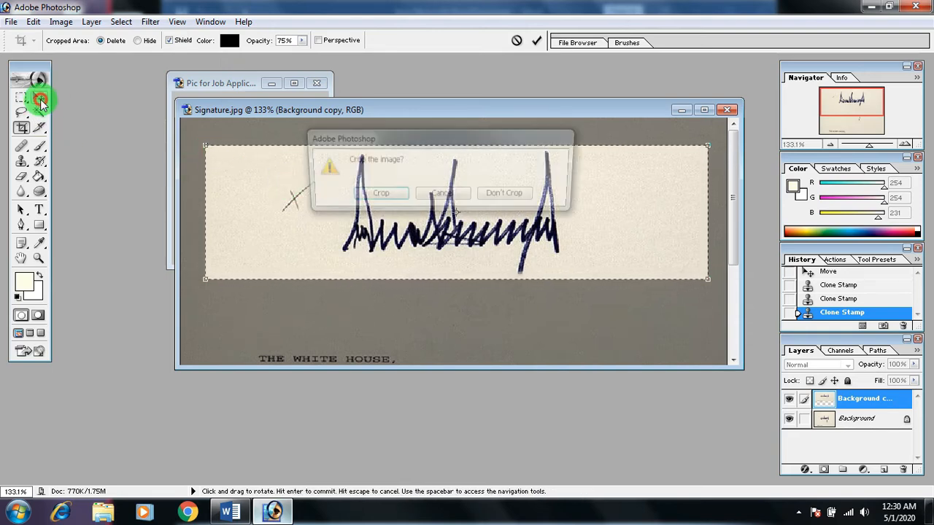
click(377, 196)
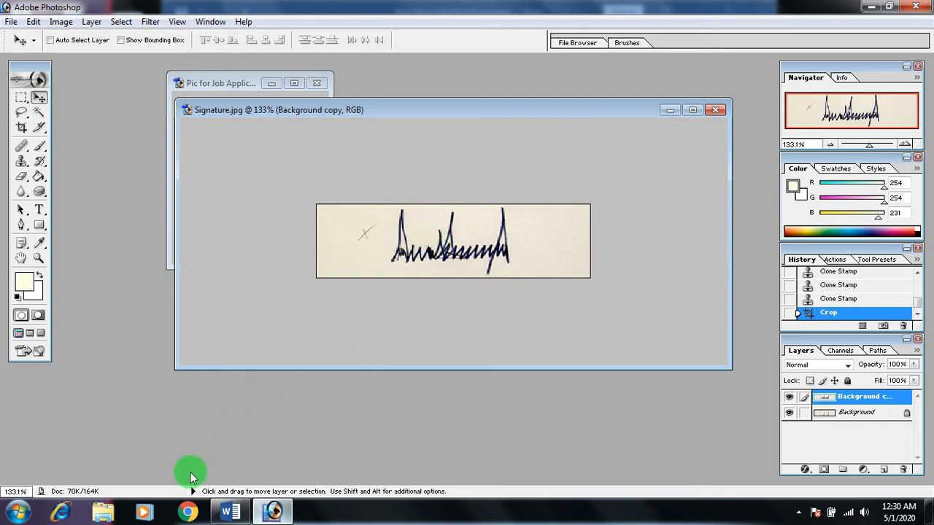
Switch to the Word document and read the instructions on whitening the signature's paper background with Levels.
click(229, 505)
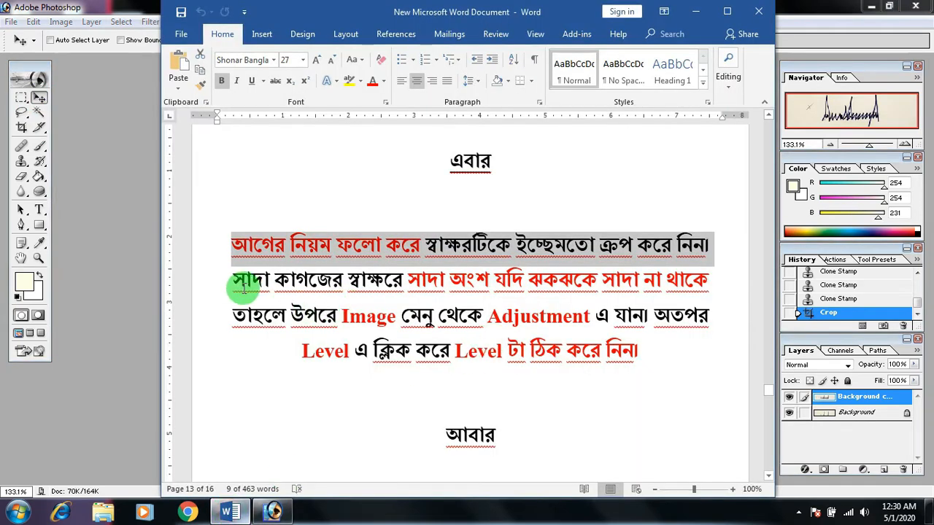
drag(236, 283, 686, 283)
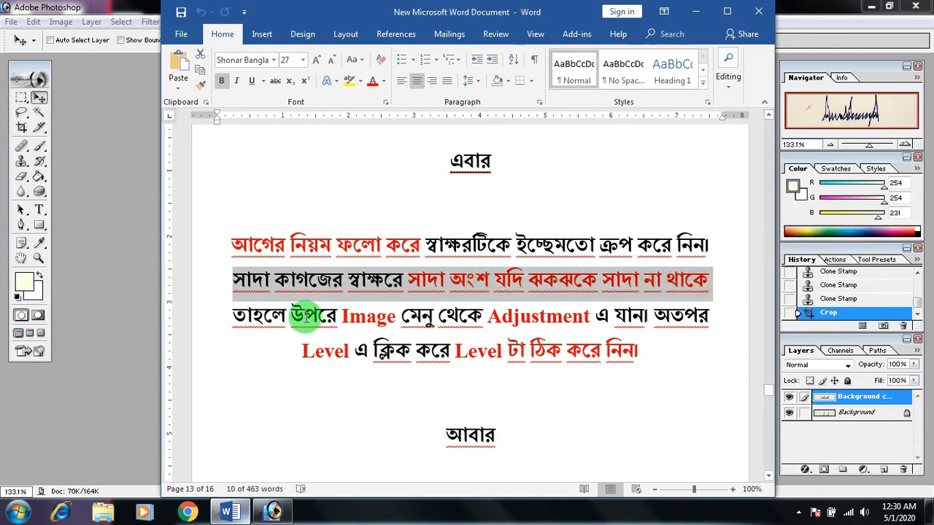
drag(228, 316, 679, 316)
click(668, 316)
drag(301, 350, 636, 352)
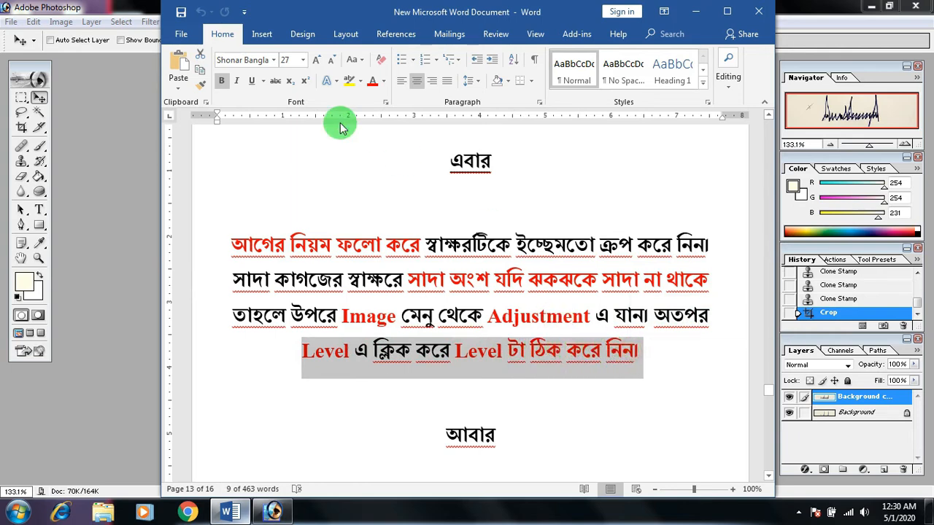
Back in Photoshop, apply Levels to the signature with the RGB white input level at 167, and inspect it at 300% zoom.
click(135, 10)
click(64, 23)
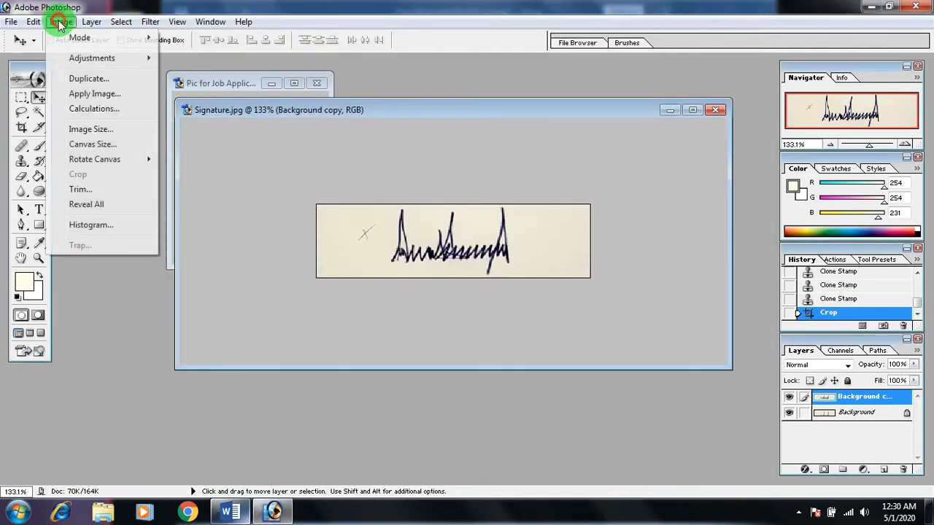
mouse_move(125, 65)
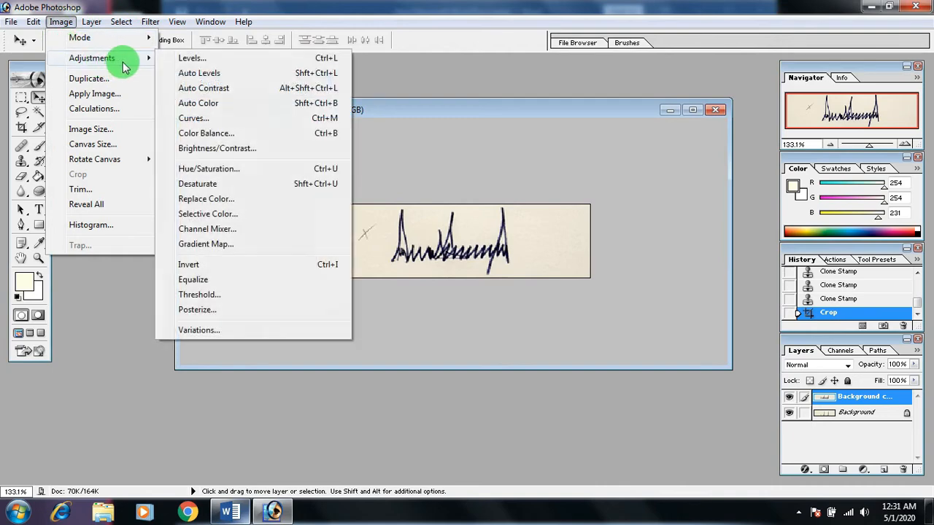
click(189, 59)
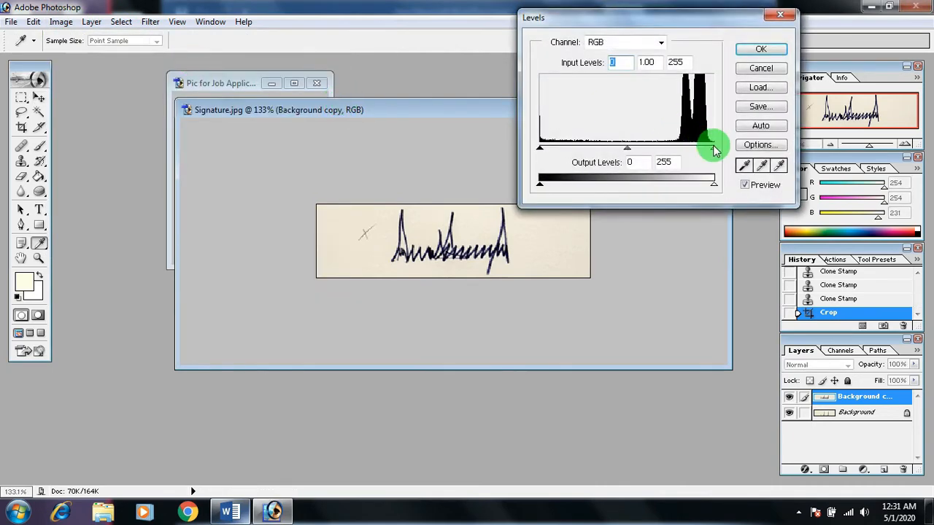
drag(714, 149, 676, 150)
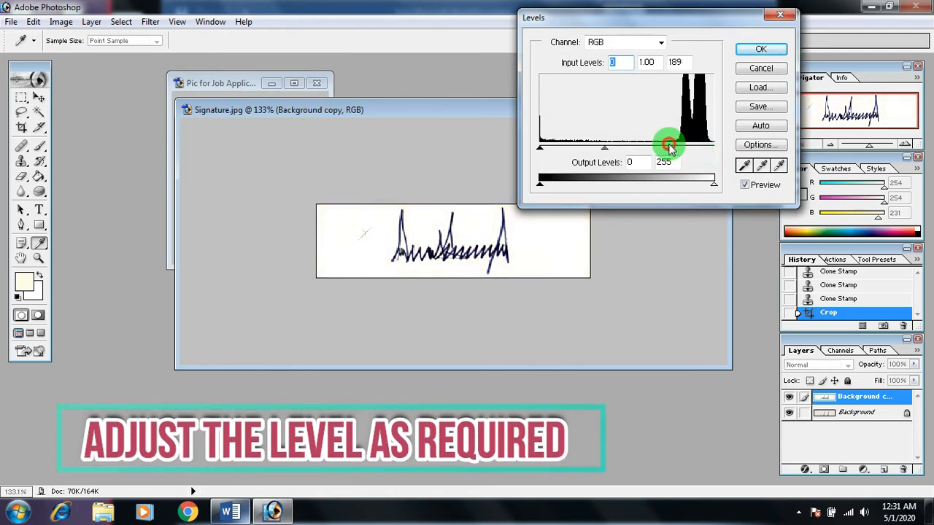
drag(662, 148, 654, 149)
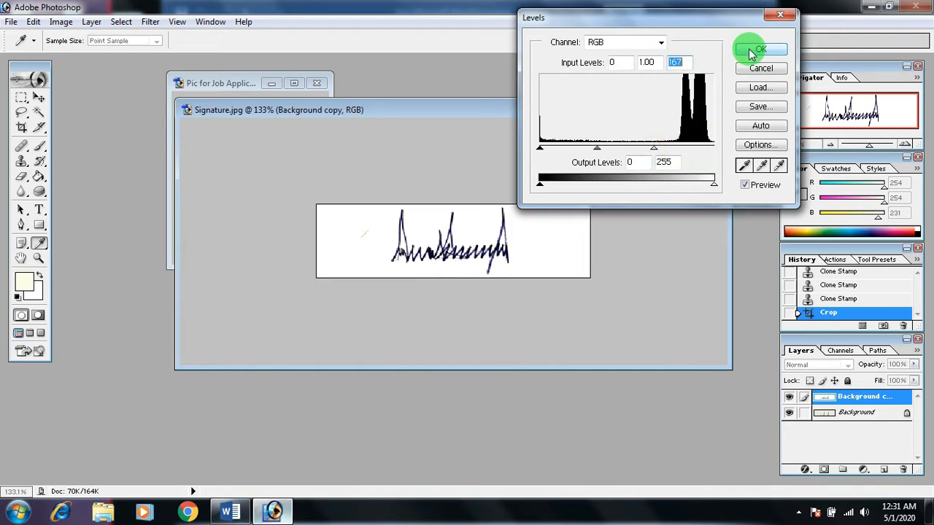
click(752, 49)
key(v)
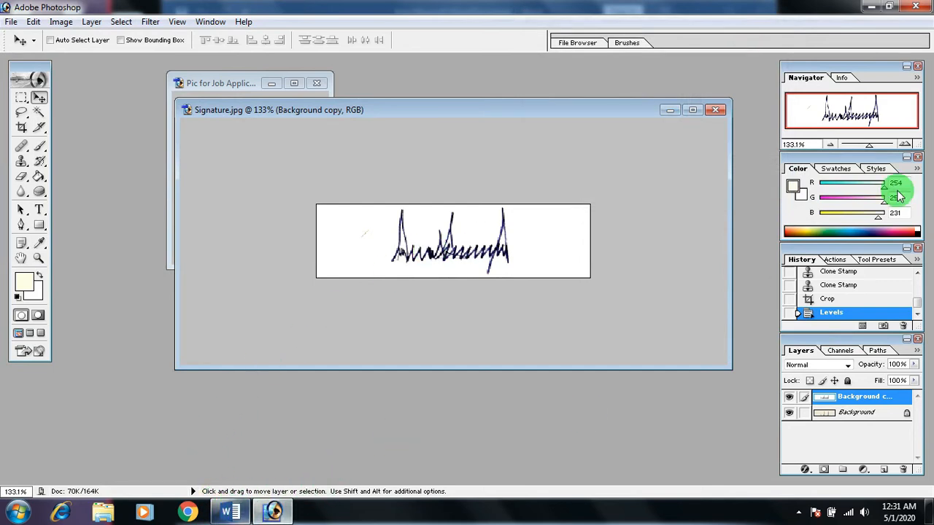
click(908, 145)
click(909, 145)
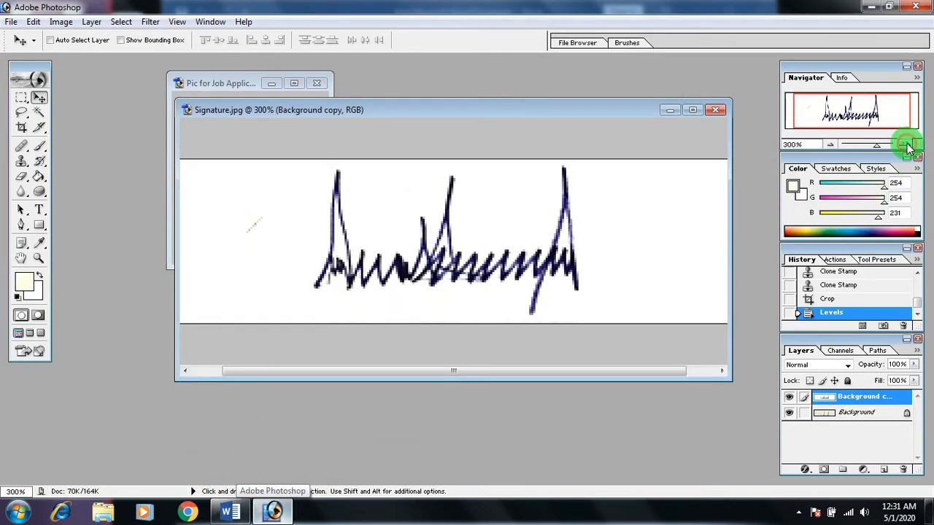
Switch to the Word document and read the instructions on raising the signature's contrast with Brightness/Contrast.
click(228, 513)
scroll(554, 271, down, 5)
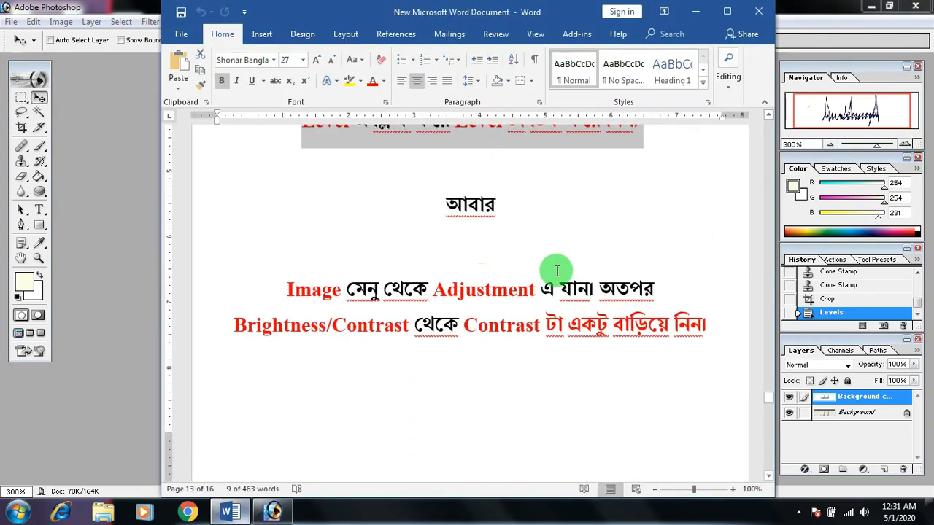
click(515, 180)
drag(286, 258, 656, 250)
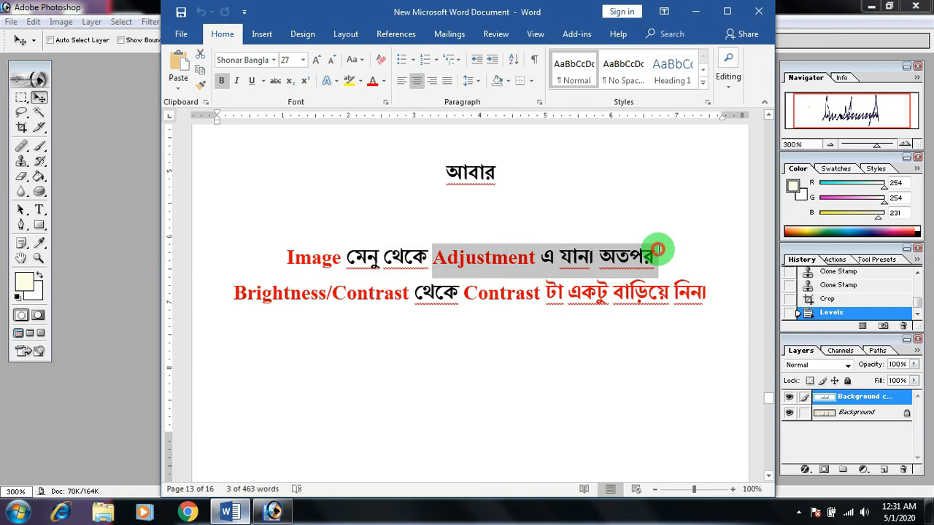
drag(240, 296, 690, 294)
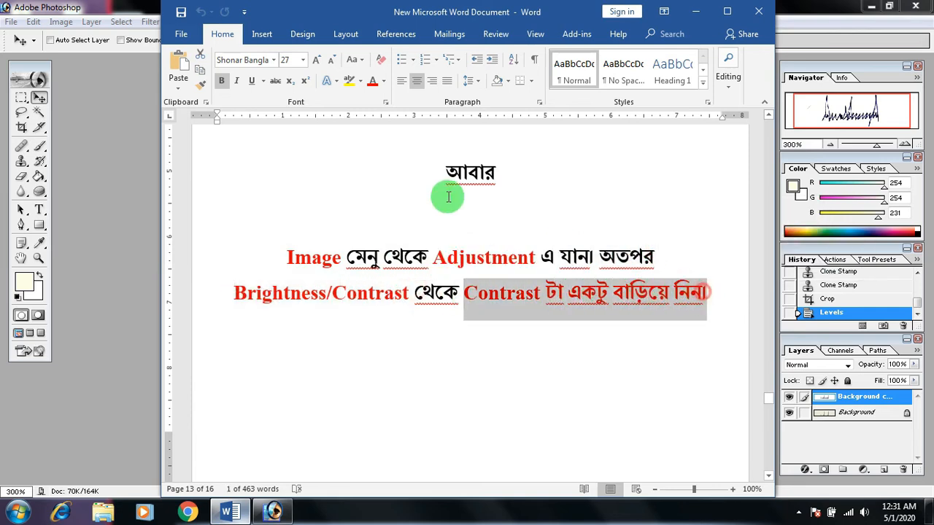
Back in Photoshop, apply Brightness/Contrast to the signature with the contrast raised to about +54.
click(113, 6)
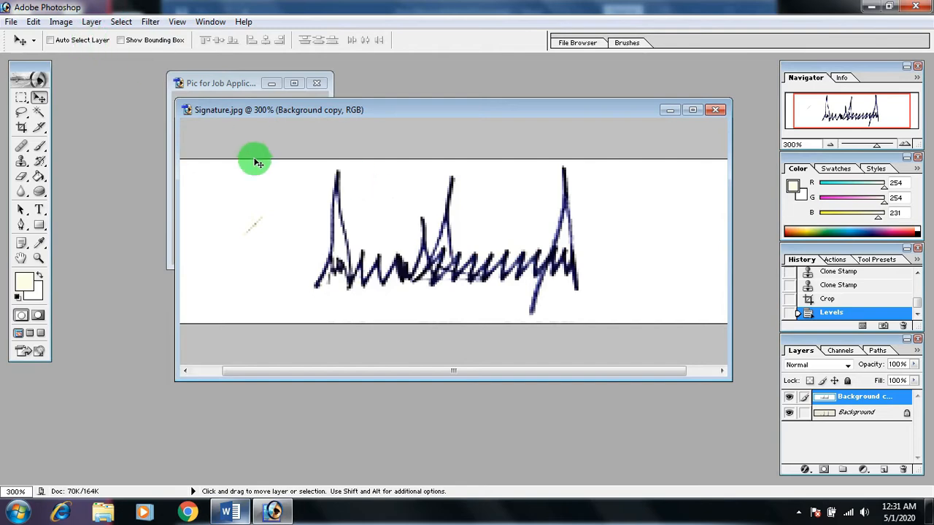
click(74, 27)
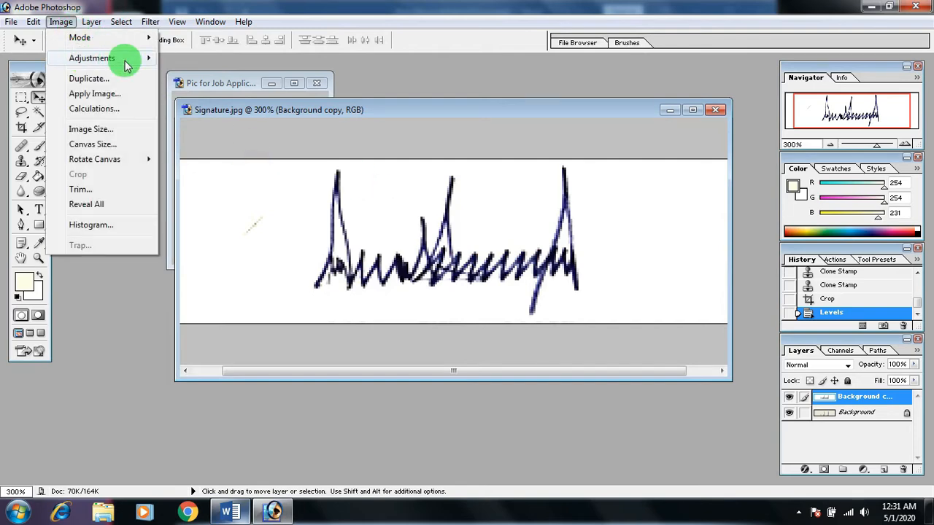
mouse_move(121, 59)
click(228, 149)
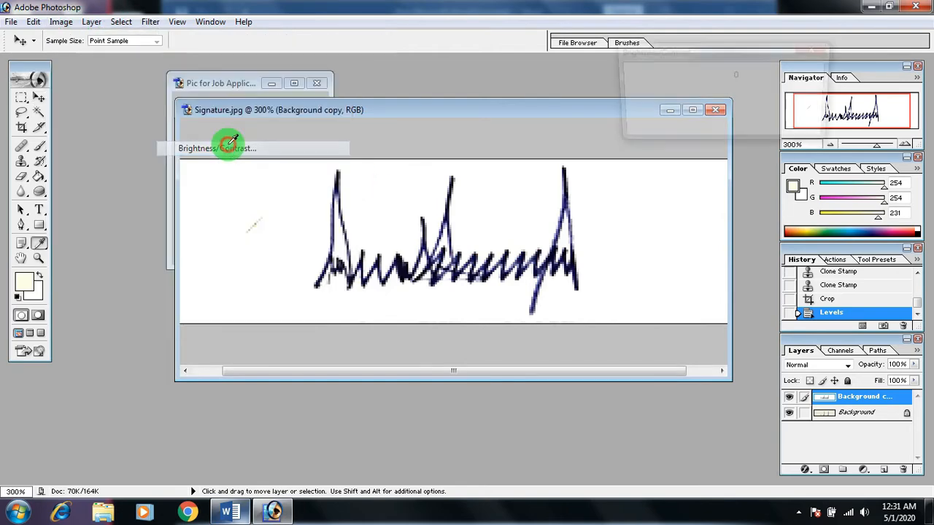
drag(694, 125, 734, 129)
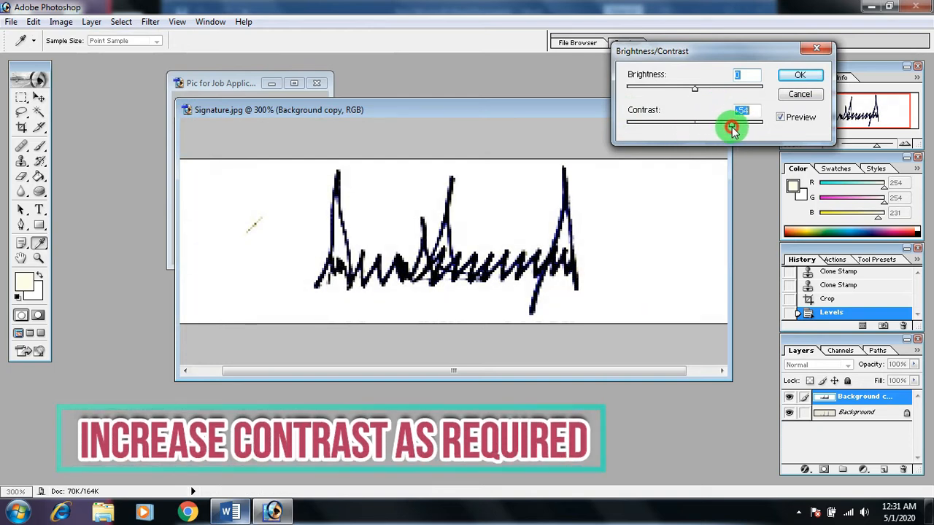
click(798, 78)
key(v)
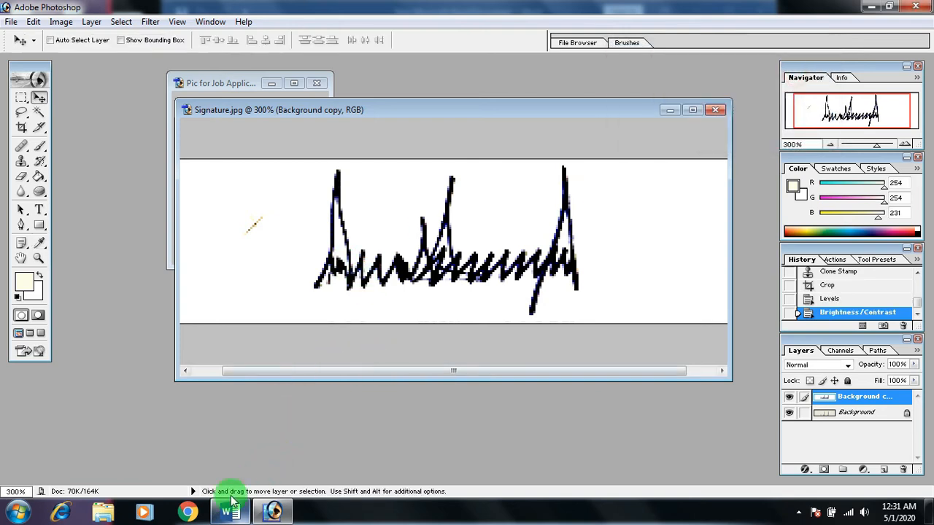
Switch to the Word document and read the UFS Official page about subscribing to the channel and liking the video.
click(235, 512)
scroll(507, 339, down, 10)
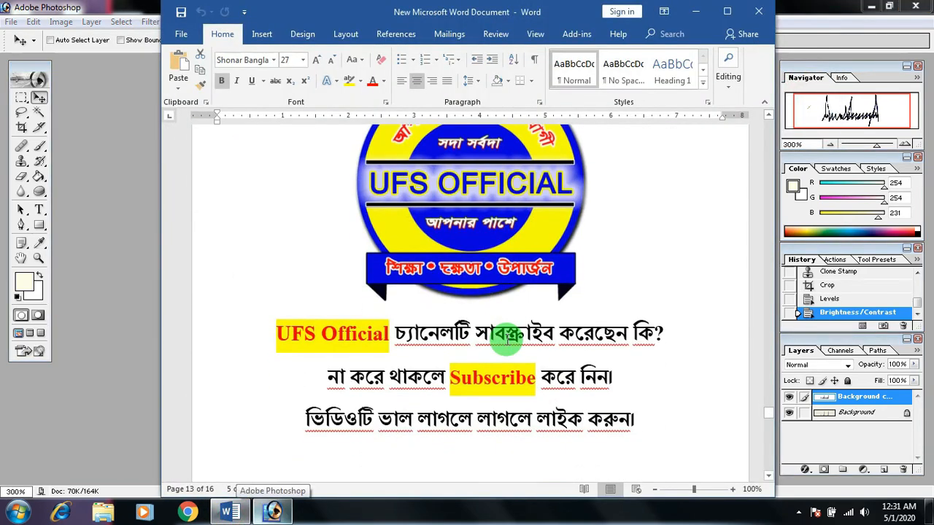
drag(274, 336, 663, 336)
scroll(490, 359, up, 1)
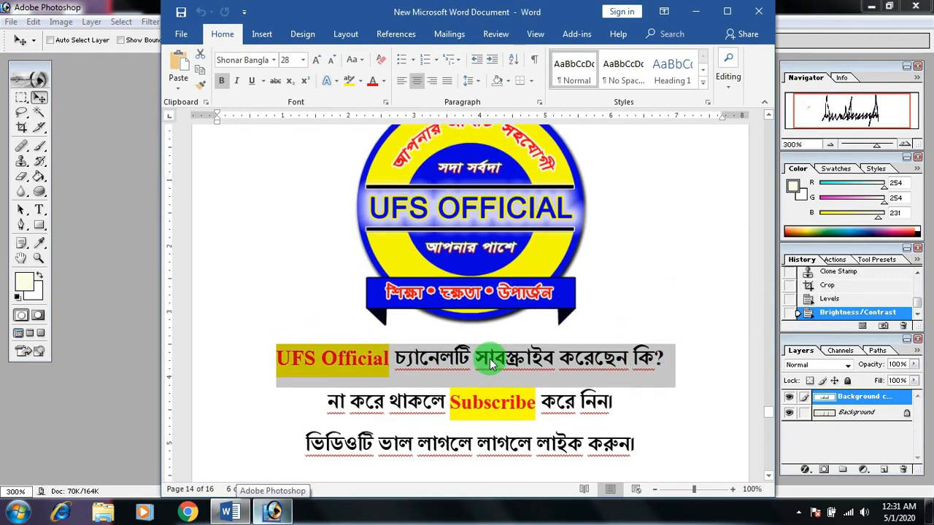
drag(324, 412, 618, 408)
drag(307, 451, 647, 442)
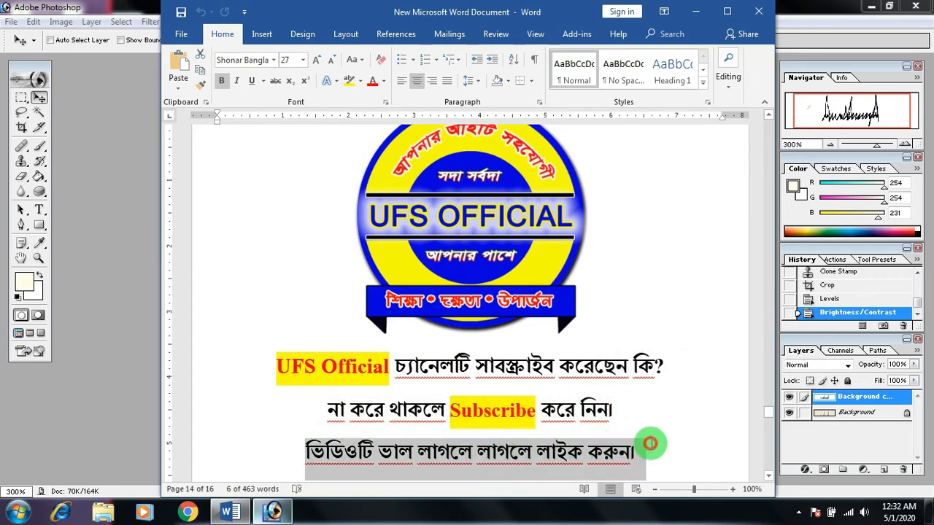
scroll(346, 323, up, 1)
Read the Word guide's instructions on saving the signature as a JPEG and reducing the quality if it exceeds 50 KB.
scroll(347, 323, down, 10)
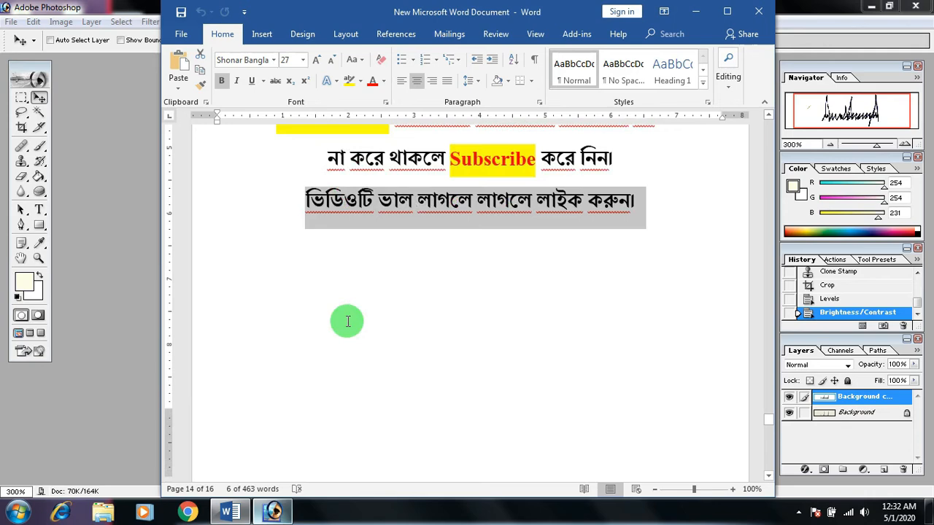
scroll(348, 321, down, 4)
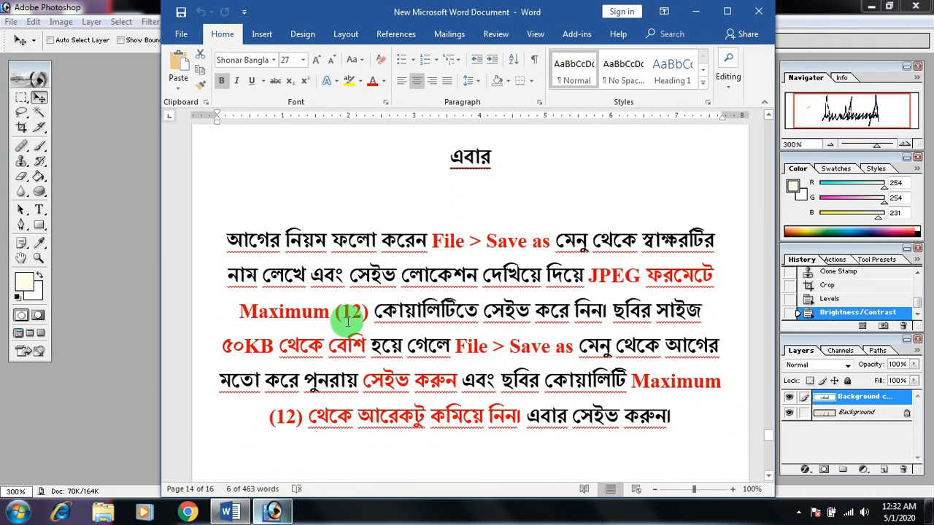
drag(301, 243, 611, 310)
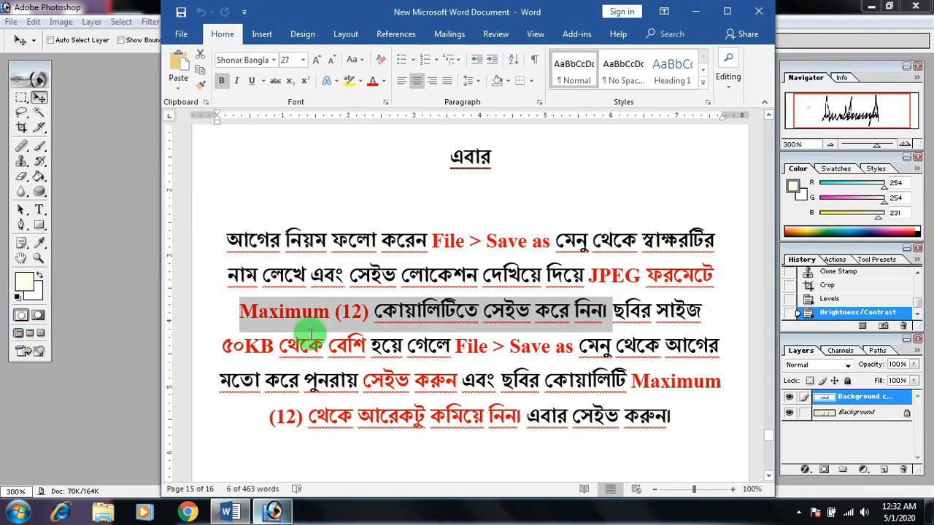
drag(224, 349, 688, 407)
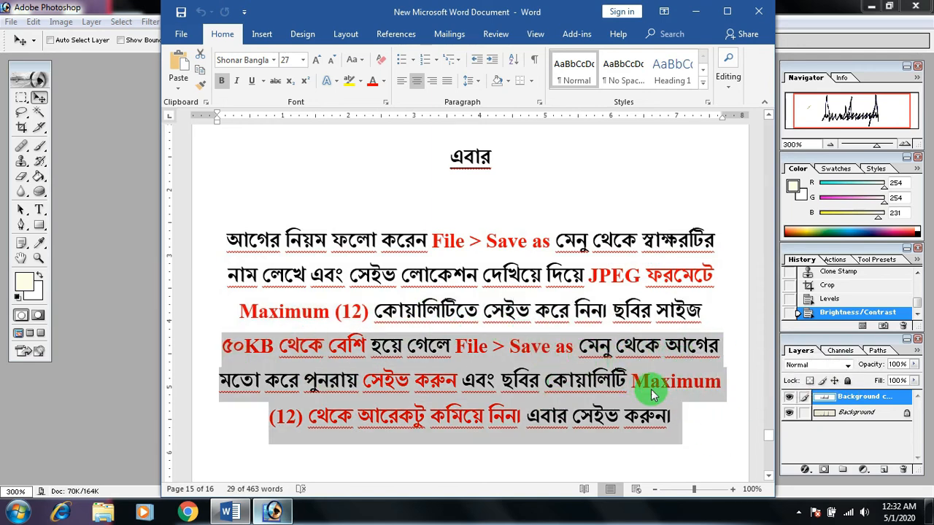
scroll(698, 389, down, 2)
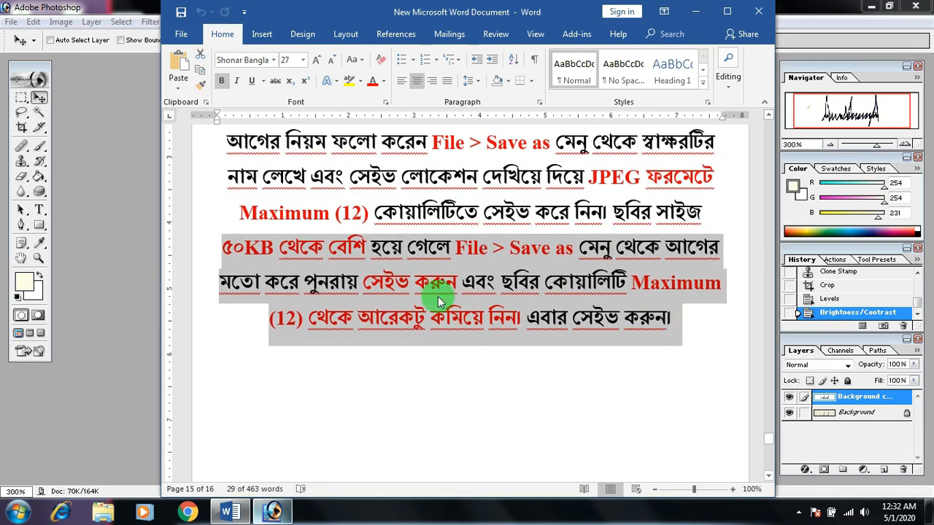
Switch back to Photoshop and start saving the signature as a new file on the Desktop named "Sign for Job Application".
click(95, 7)
click(11, 22)
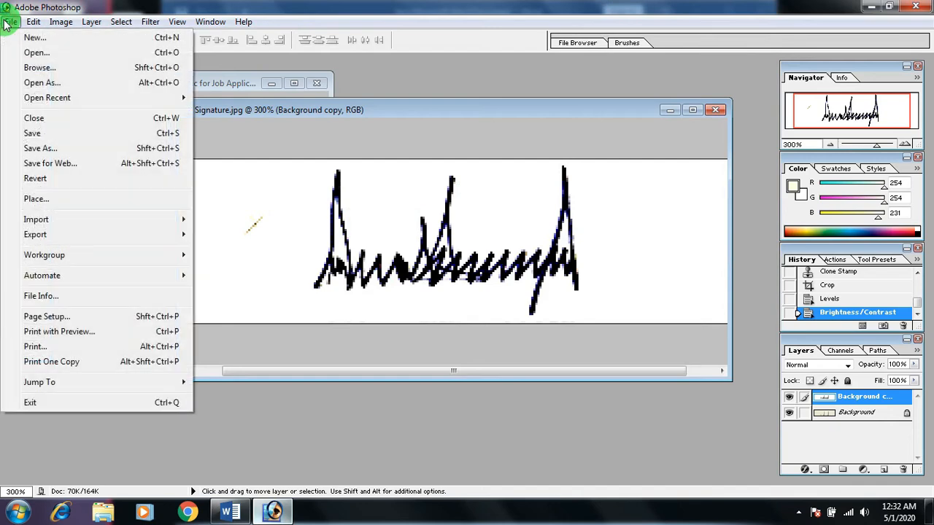
click(36, 149)
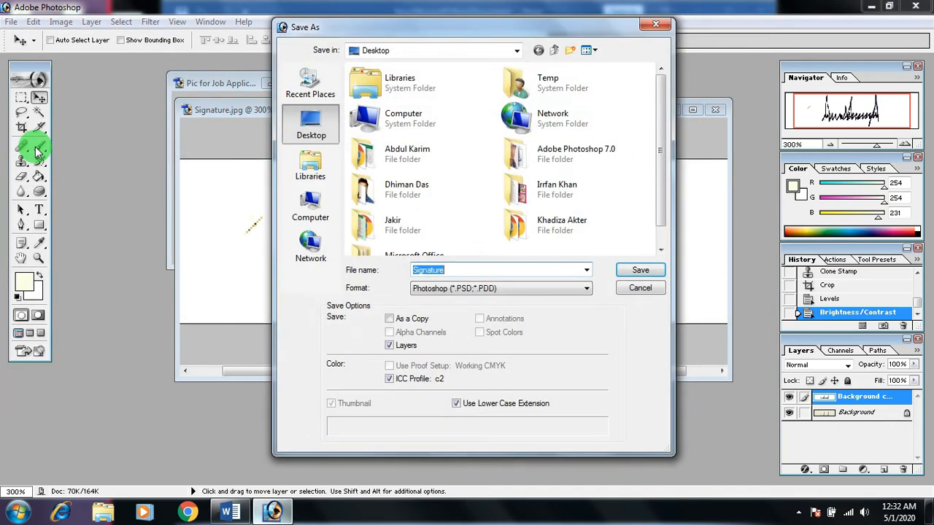
click(310, 124)
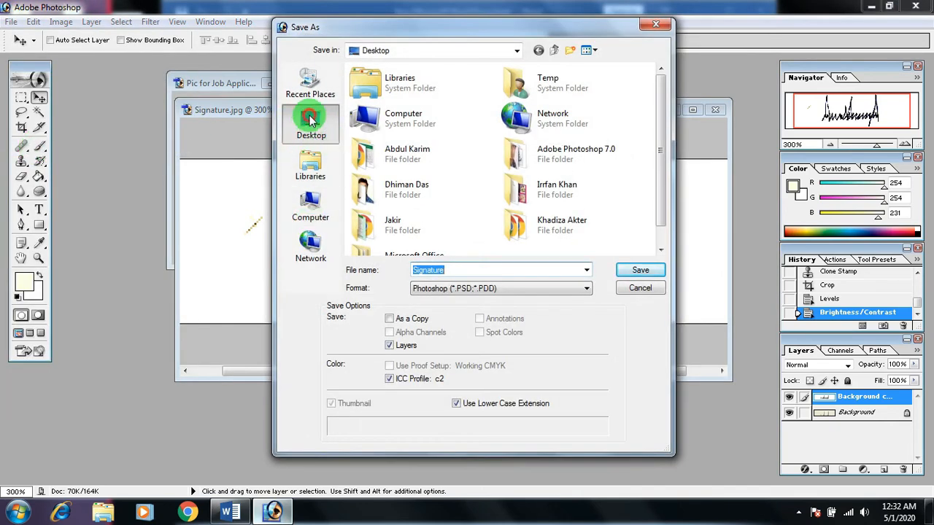
double_click(462, 273)
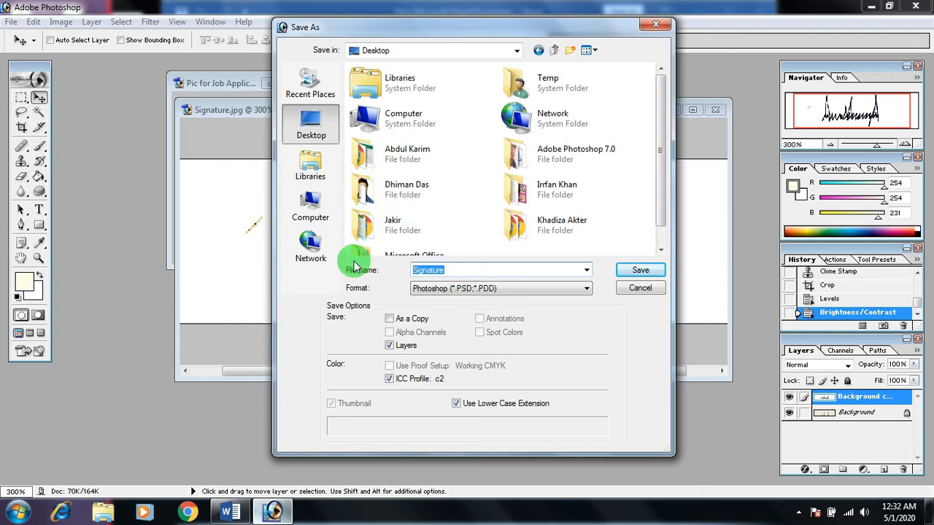
text(Sign)
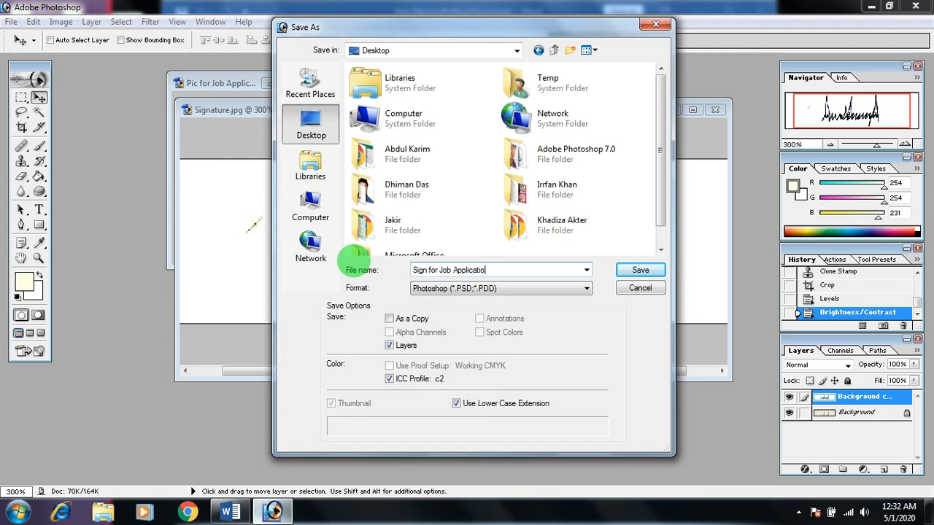
Choose the JPEG format for the signature copy and save it at Maximum quality 12.
click(438, 289)
click(464, 296)
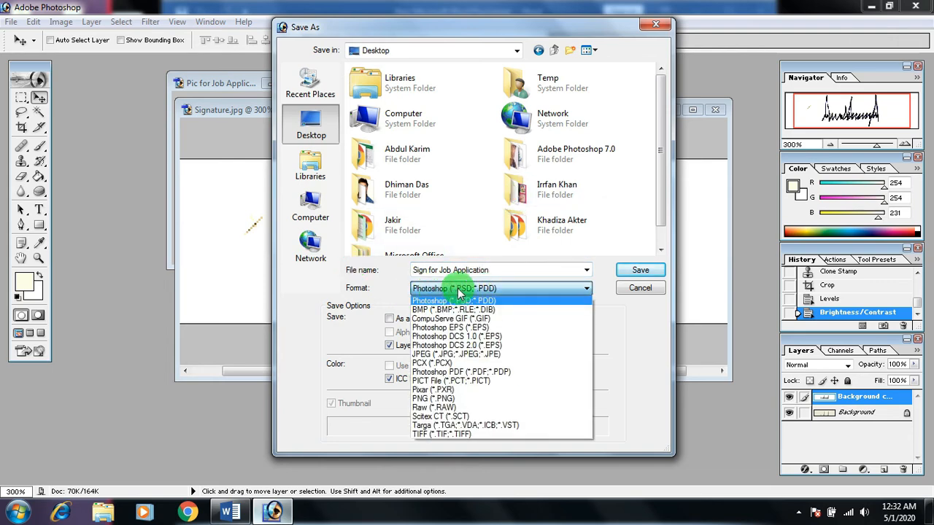
click(438, 355)
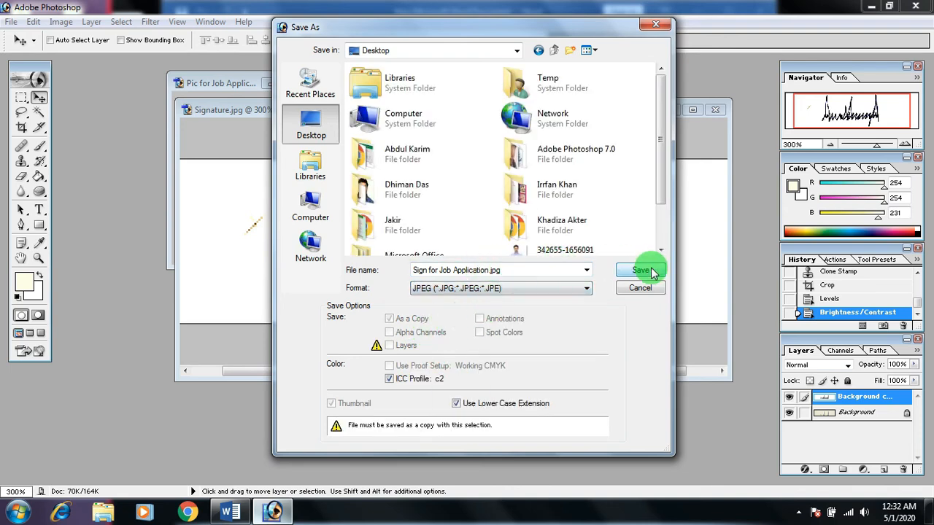
click(640, 270)
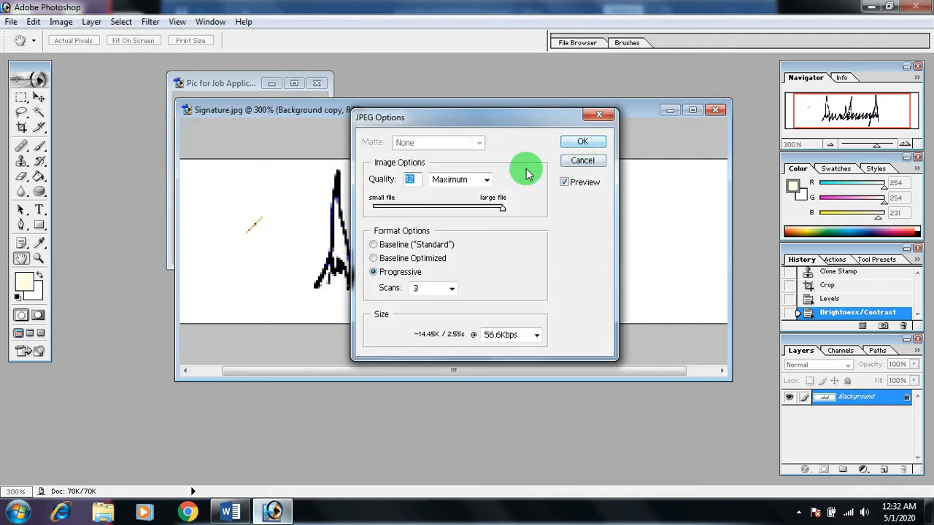
mouse_move(504, 210)
mouse_down()
mouse_move(455, 209)
mouse_move(517, 209)
mouse_up()
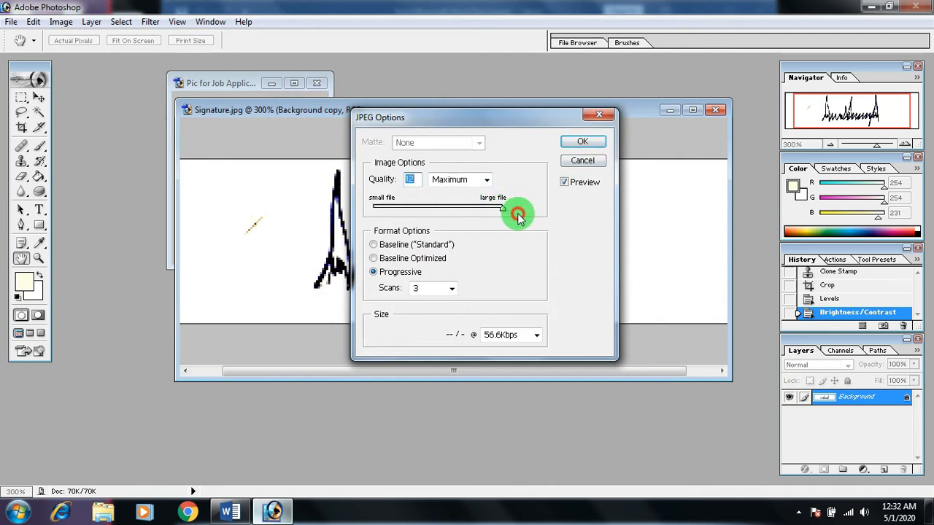
click(572, 143)
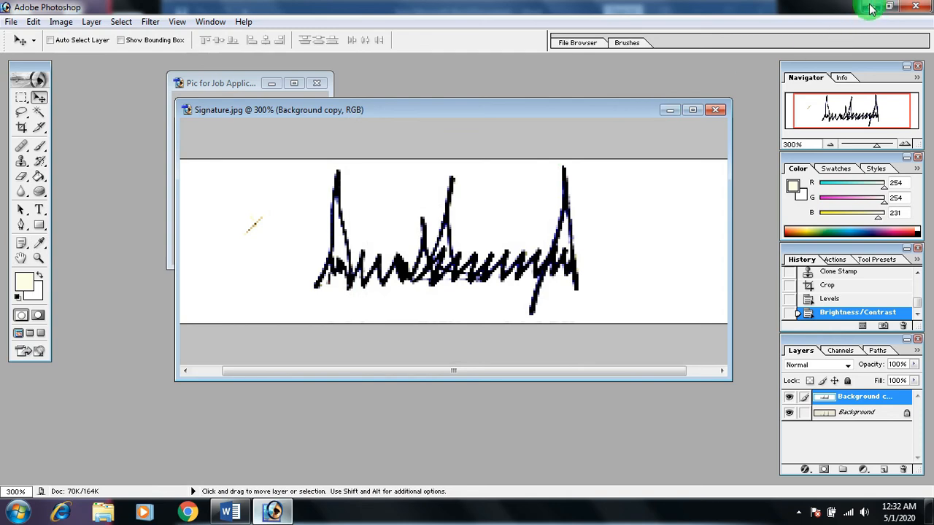
Minimize Photoshop and check the file size and pixel dimensions of Sign for Job Application in its desktop file properties.
click(871, 7)
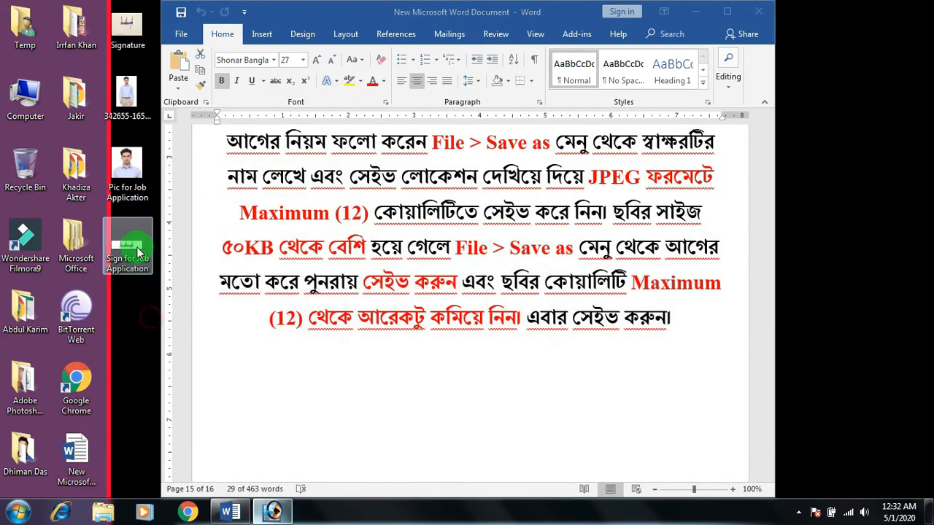
right_click(139, 251)
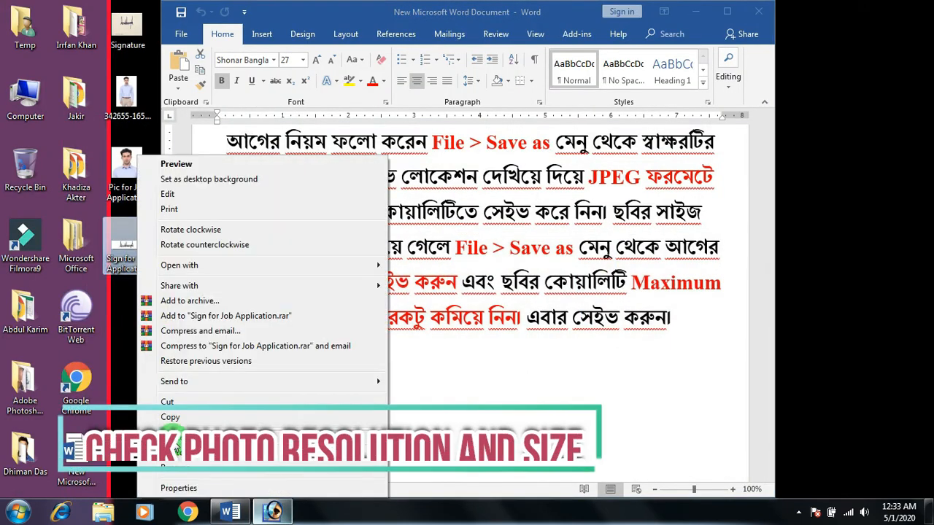
click(178, 489)
drag(207, 295, 257, 295)
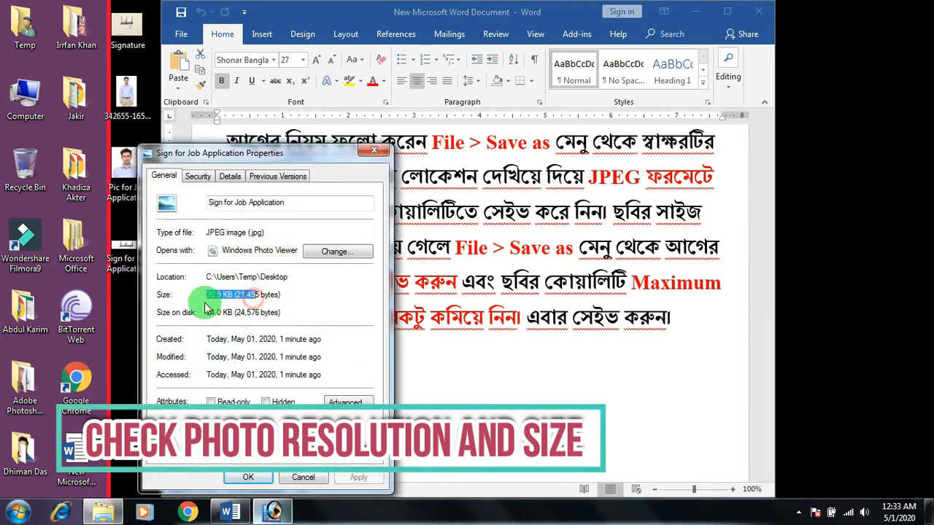
click(228, 177)
scroll(263, 372, down, 1)
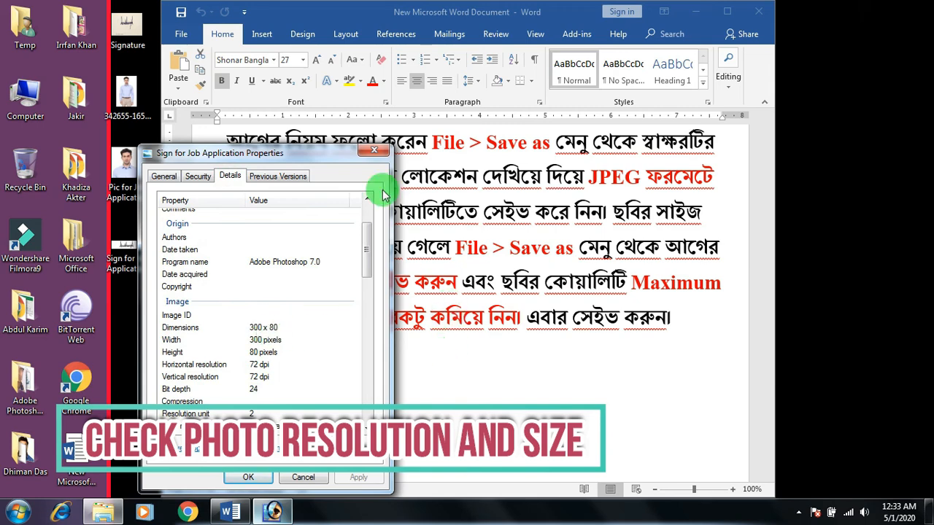
click(374, 155)
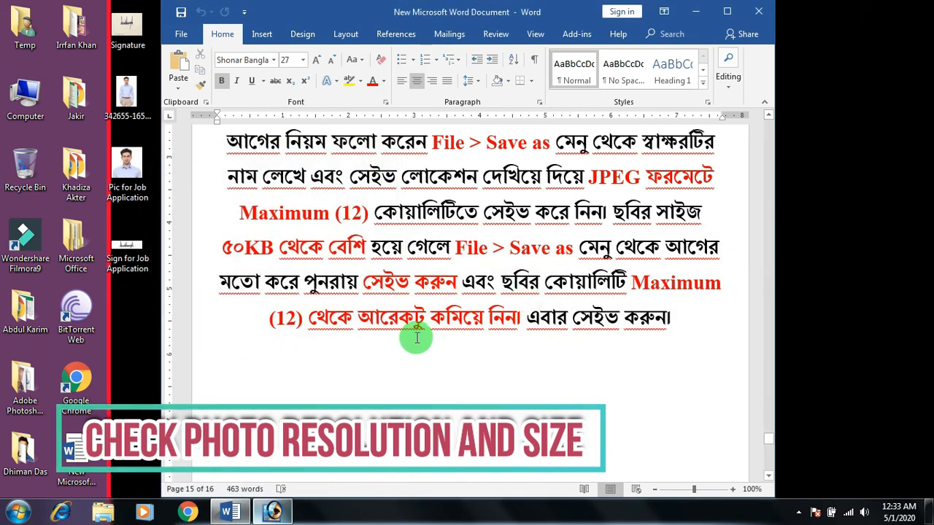
Read the Word guide's closing page about subscribing to UFS Official and leaving comments.
scroll(387, 336, down, 3)
scroll(387, 336, down, 8)
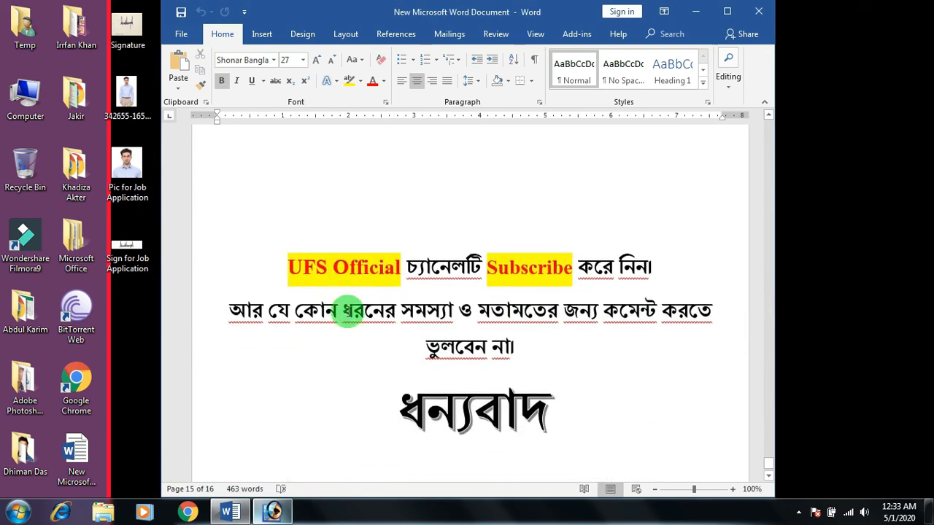
drag(285, 245, 656, 246)
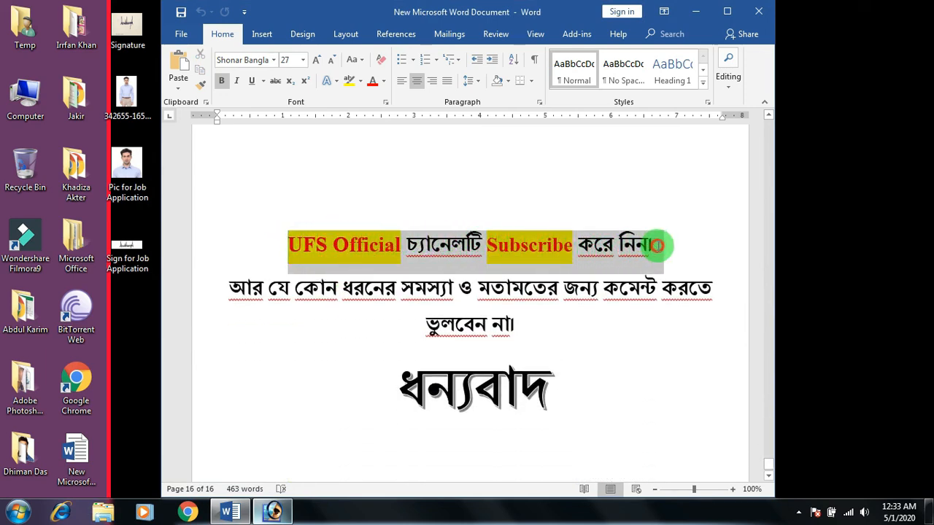
drag(231, 288, 658, 338)
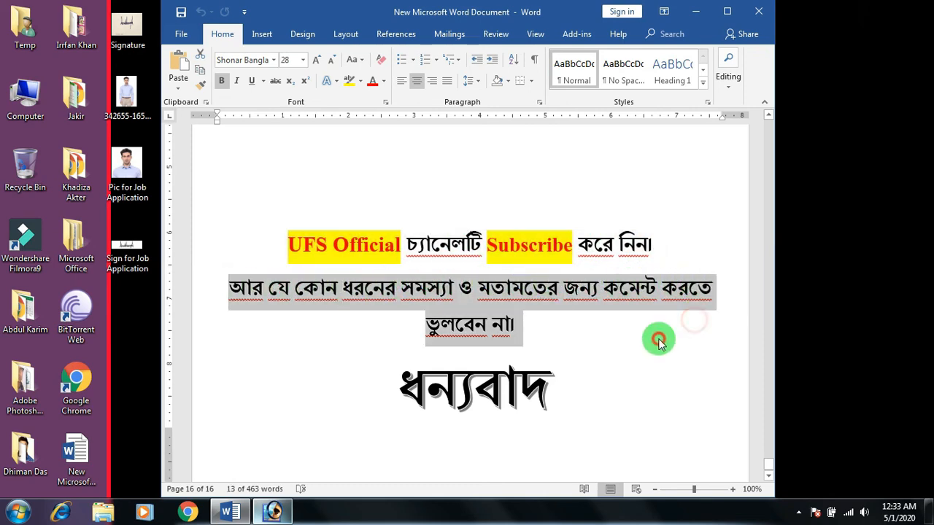
click(659, 337)
scroll(659, 337, down, 1)
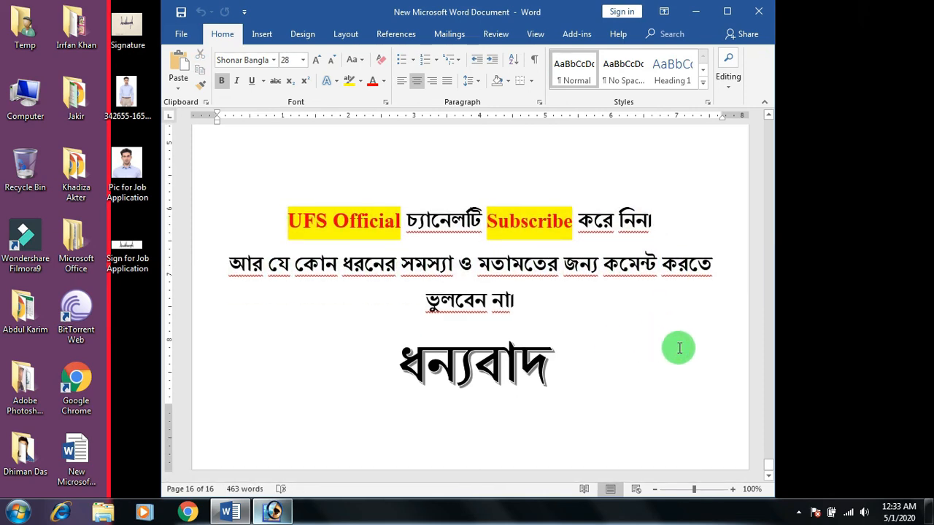
View the saved Pic for Job Application and Sign for Job Application images from the desktop, one after the other.
click(123, 184)
double_click(123, 184)
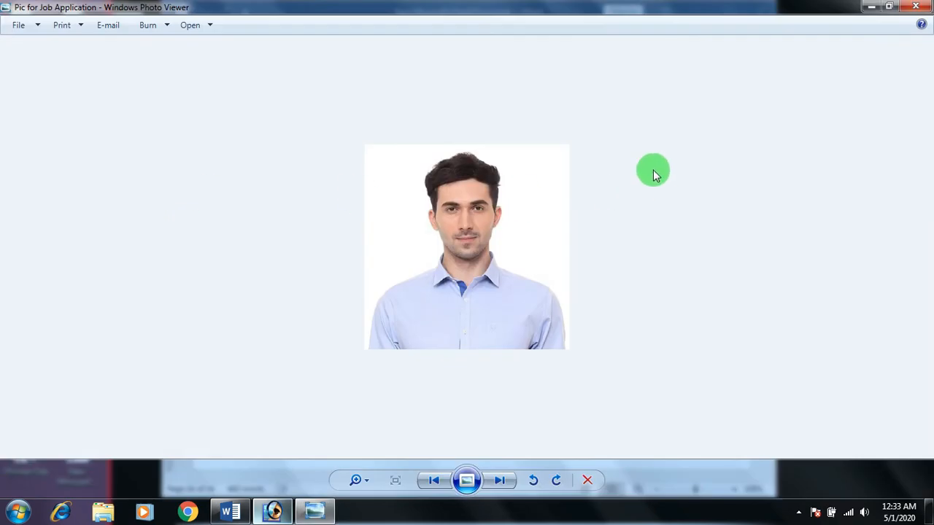
click(921, 7)
double_click(146, 265)
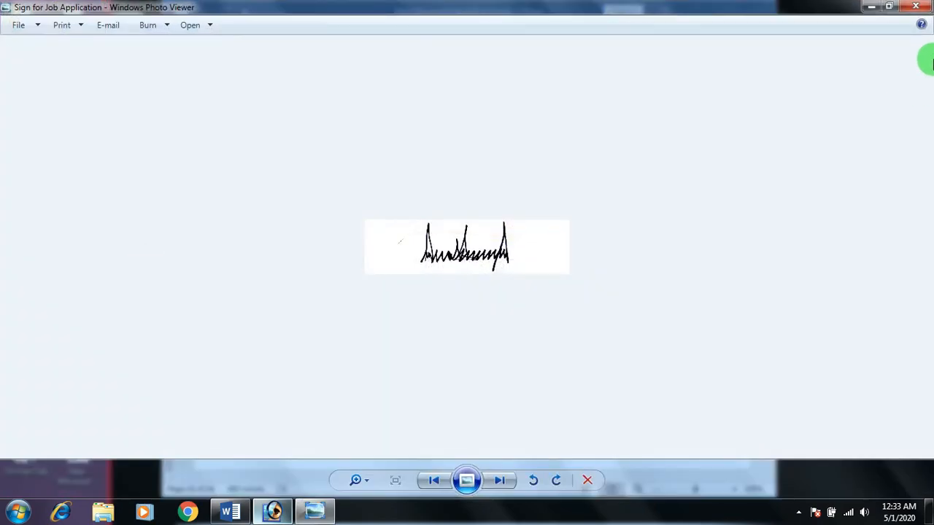